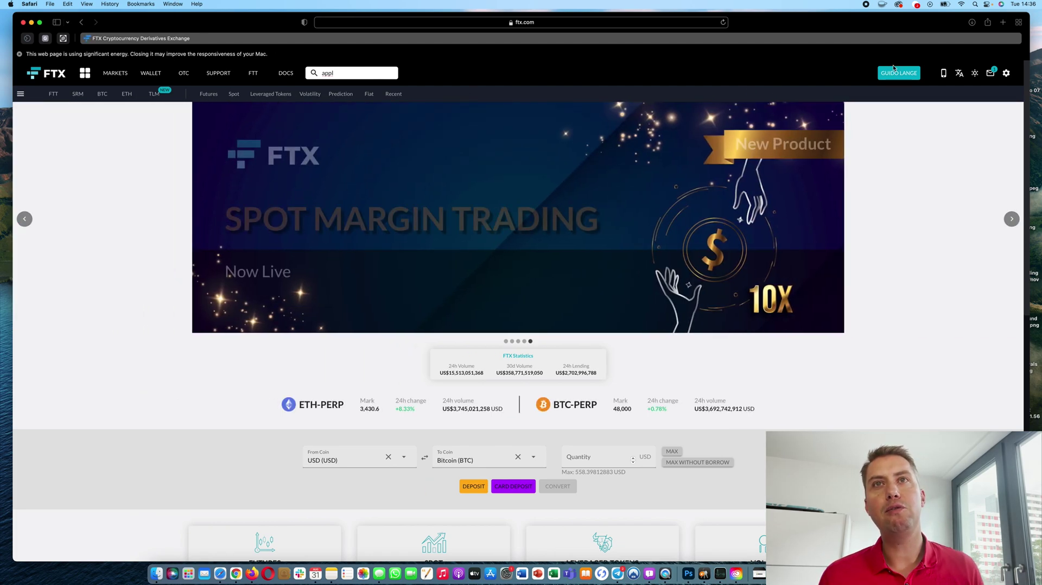
# Check the account's identity verification status in Settings
pyautogui.click(908, 74)
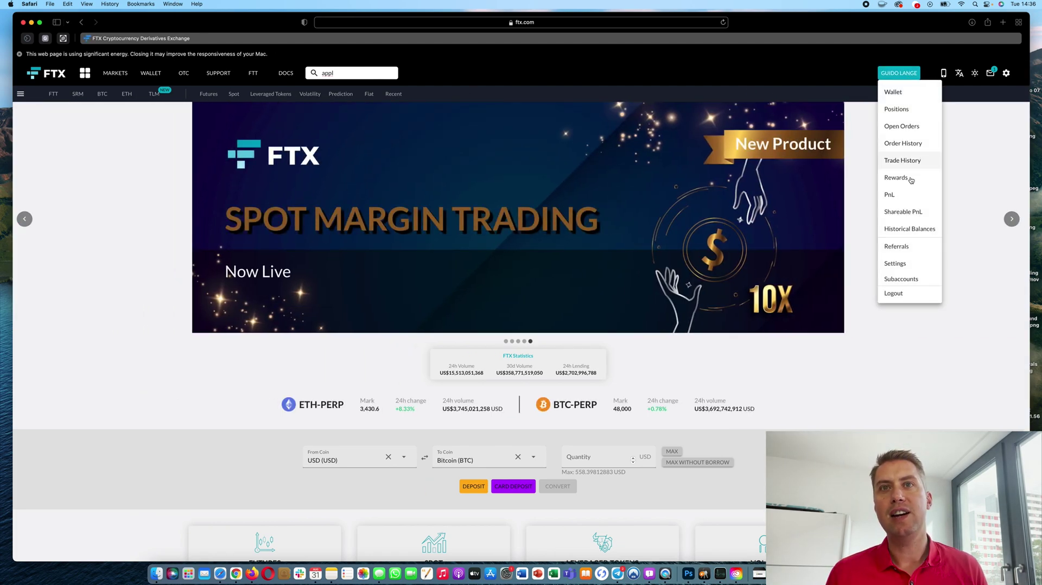
pyautogui.click(907, 265)
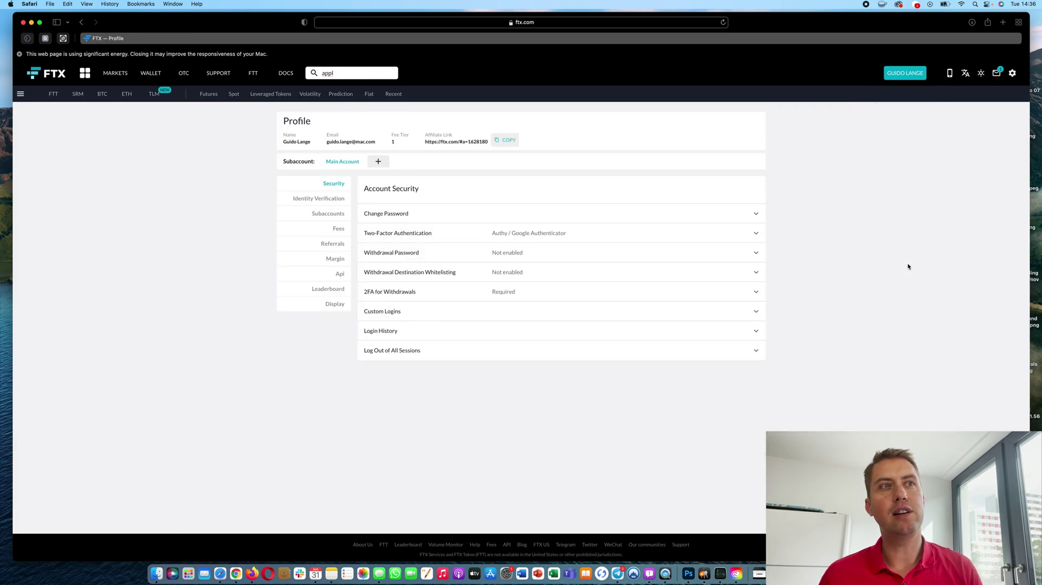
pyautogui.click(333, 202)
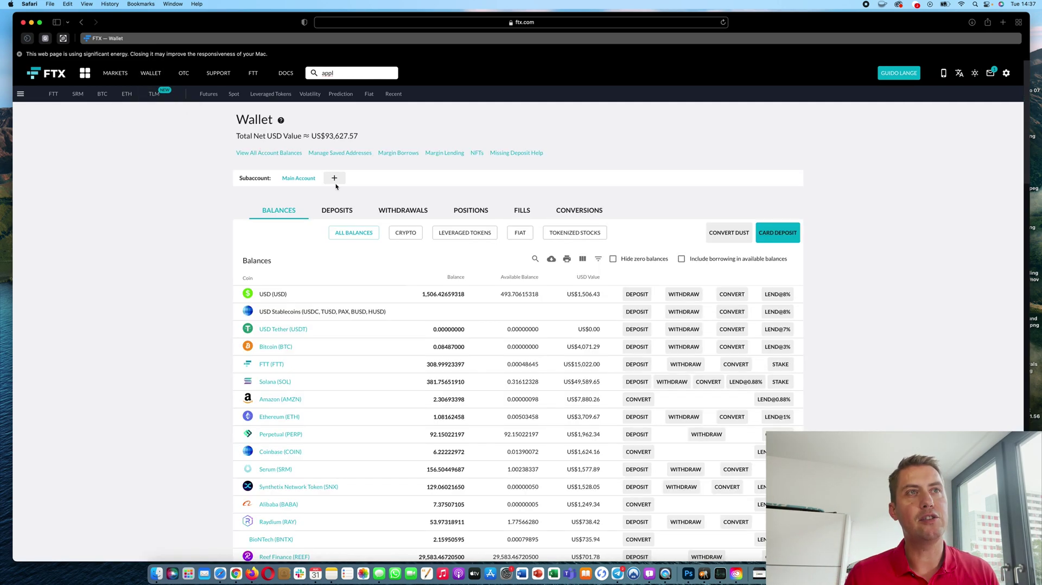
# View the Bitcoin deposit addresses, including the SPL BTC address, then close the window
pyautogui.scroll(-3, 348, 195)
pyautogui.scroll(1, 349, 201)
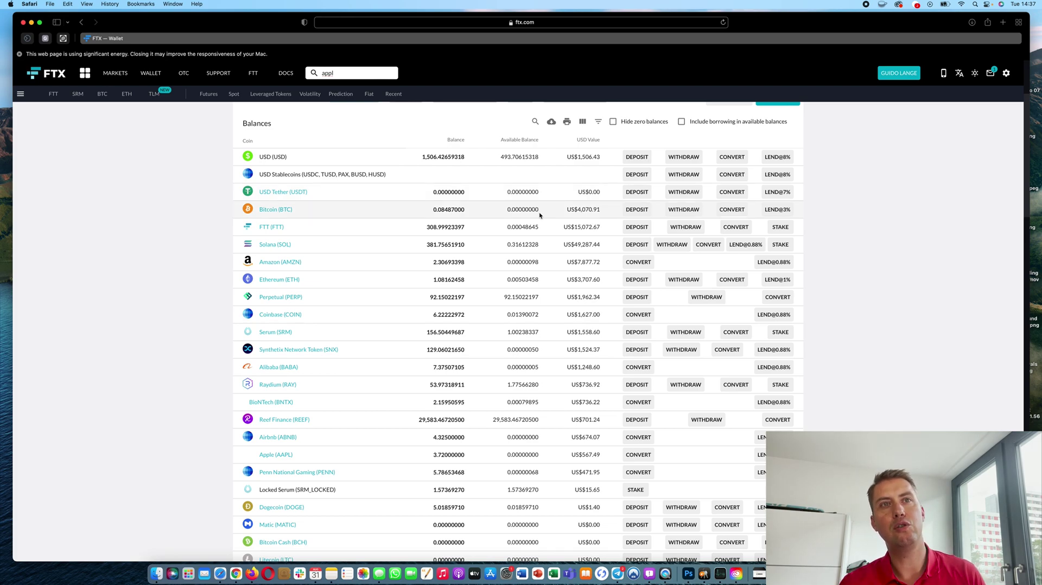
pyautogui.click(639, 211)
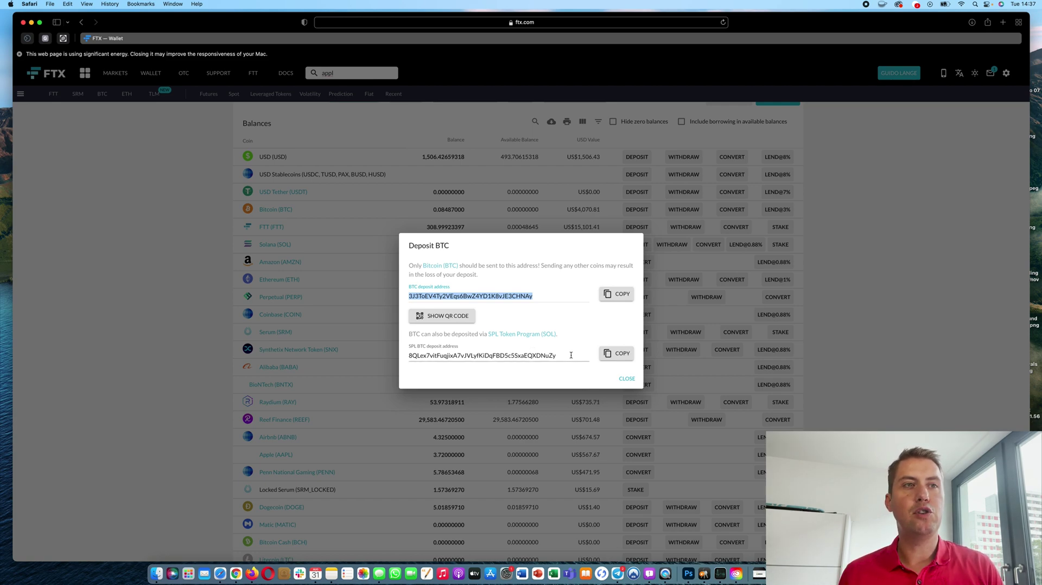
pyautogui.moveTo(572, 355); pyautogui.dragTo(392, 356)
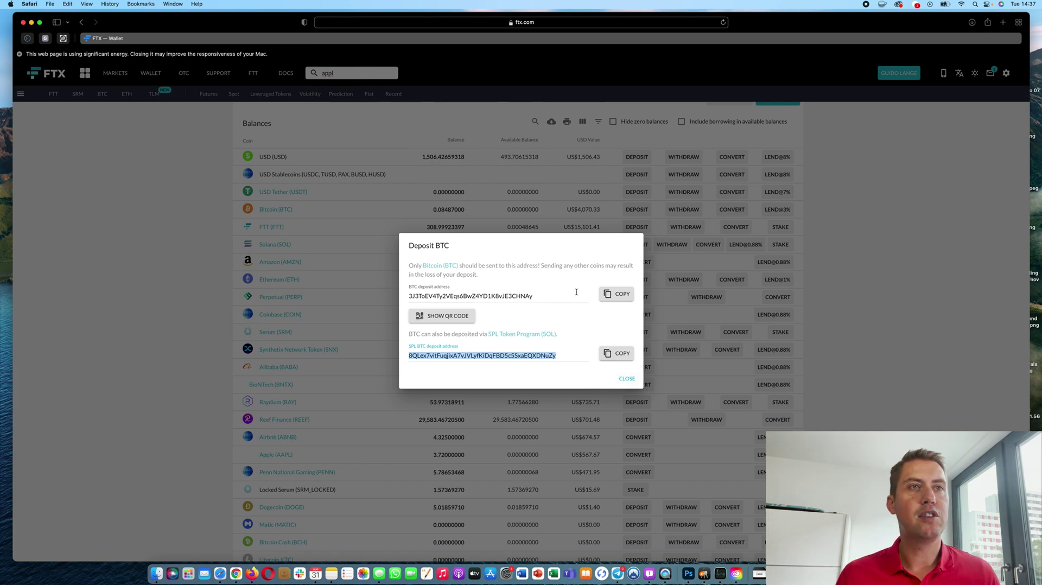
pyautogui.doubleClick(546, 296)
pyautogui.moveTo(543, 296); pyautogui.dragTo(455, 293)
pyautogui.click(389, 293)
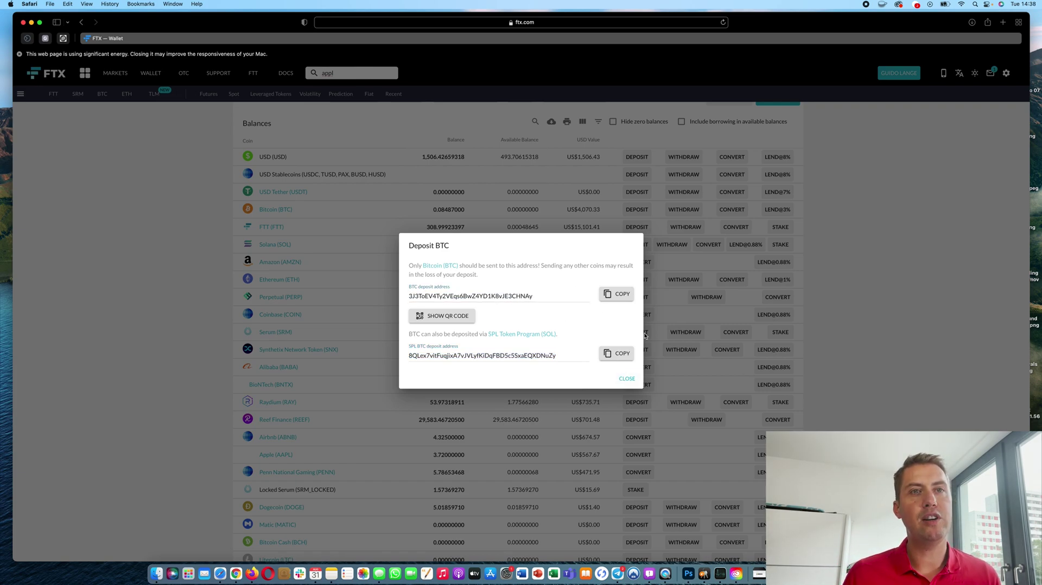
pyautogui.click(624, 378)
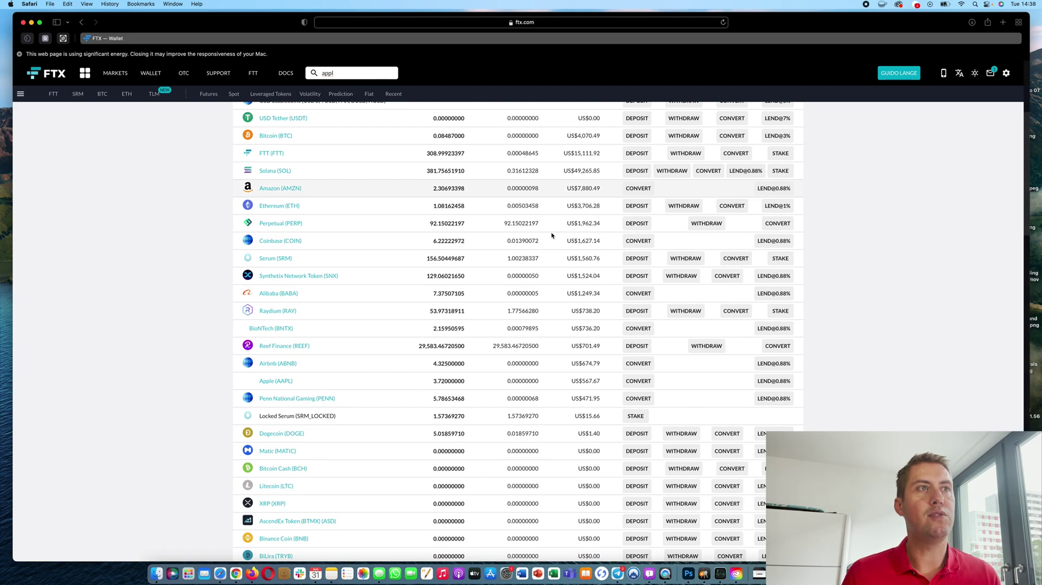
# Copy the Ethereum deposit address and close its deposit window
pyautogui.click(647, 207)
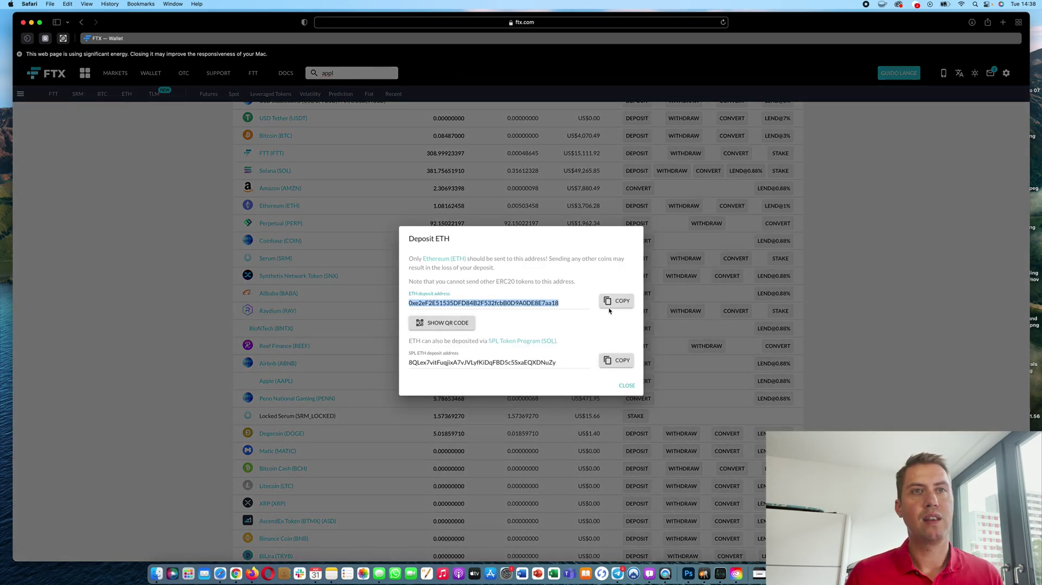
pyautogui.click(616, 302)
pyautogui.click(616, 302)
pyautogui.click(667, 295)
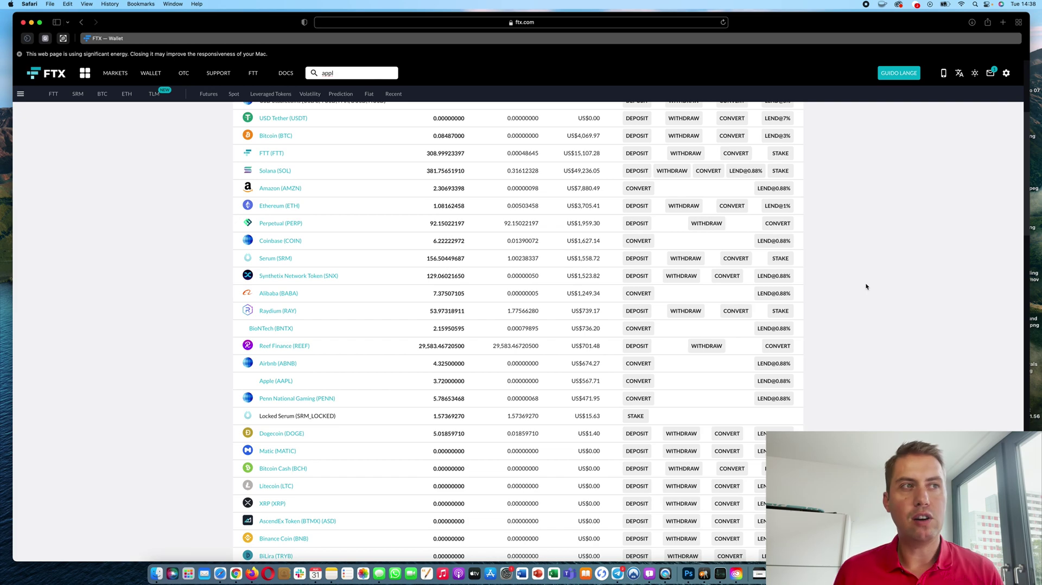
# Filter the wallet to fiat balances and start a euro deposit
pyautogui.scroll(4, 592, 180)
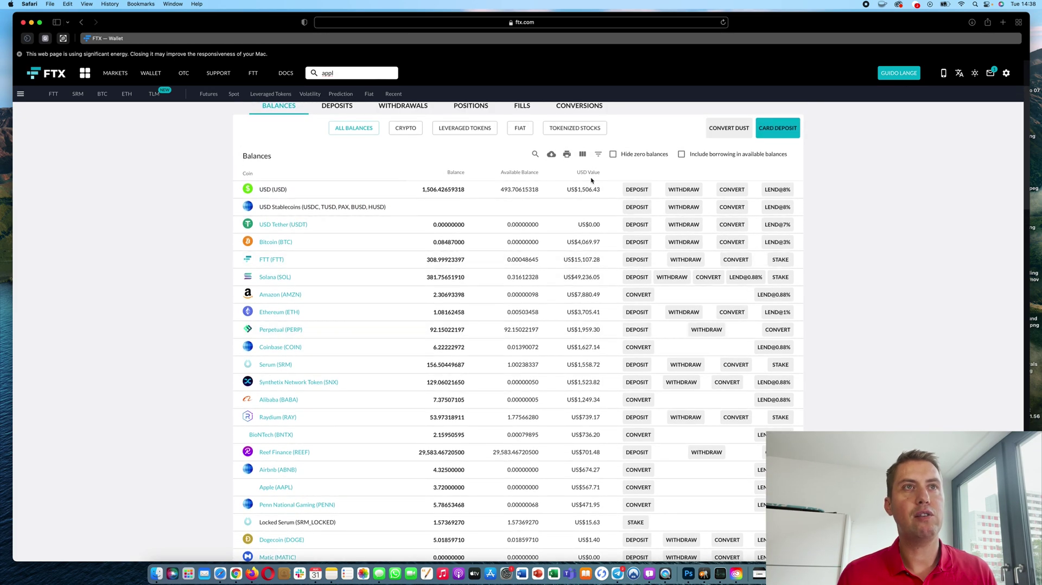
pyautogui.click(519, 128)
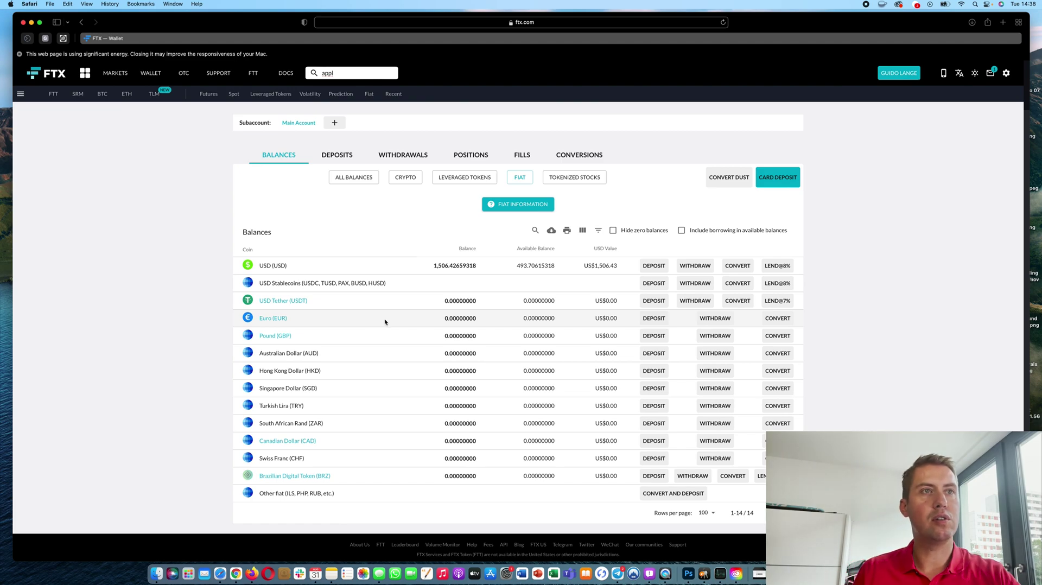
pyautogui.click(656, 319)
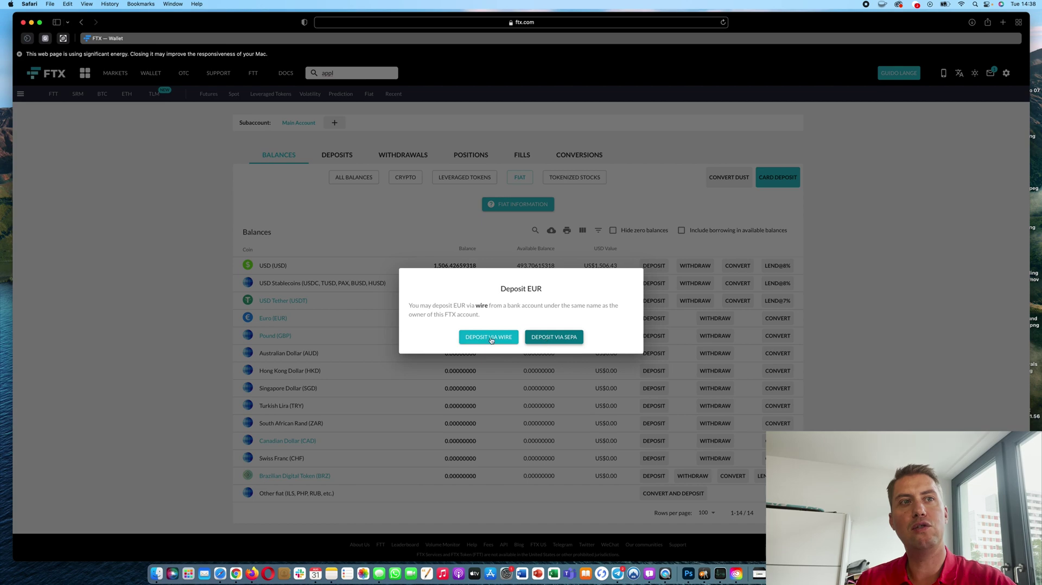
# Review the SEPA transfer instructions, including IBAN and beneficiary name, then close them
pyautogui.click(565, 338)
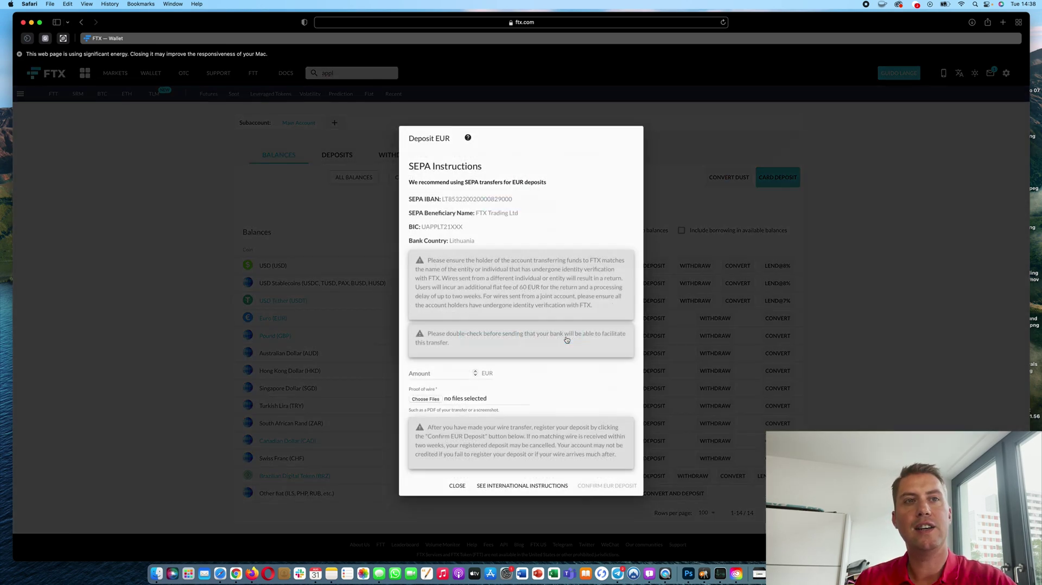
pyautogui.moveTo(442, 199); pyautogui.dragTo(519, 212)
pyautogui.click(511, 209)
pyautogui.click(490, 235)
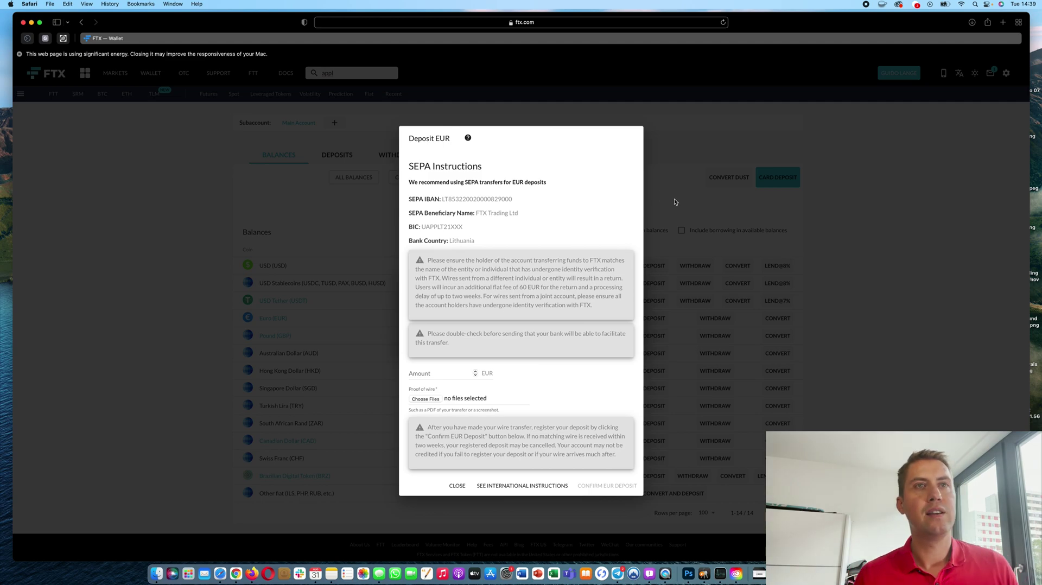
pyautogui.click(745, 197)
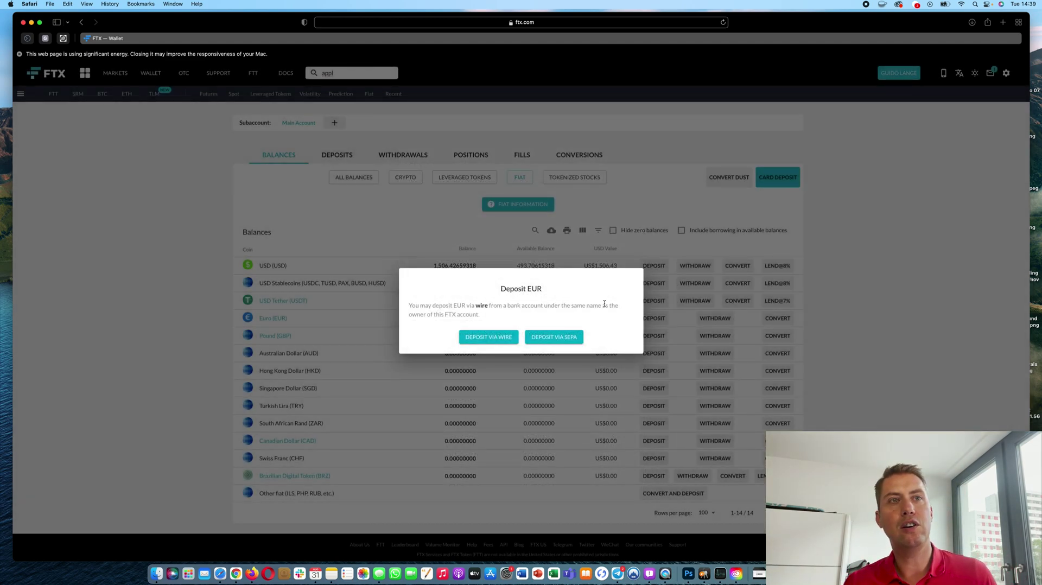
# Review the card deposit's known fees, including the 3% foreign transaction fee, then close it
pyautogui.click(738, 196)
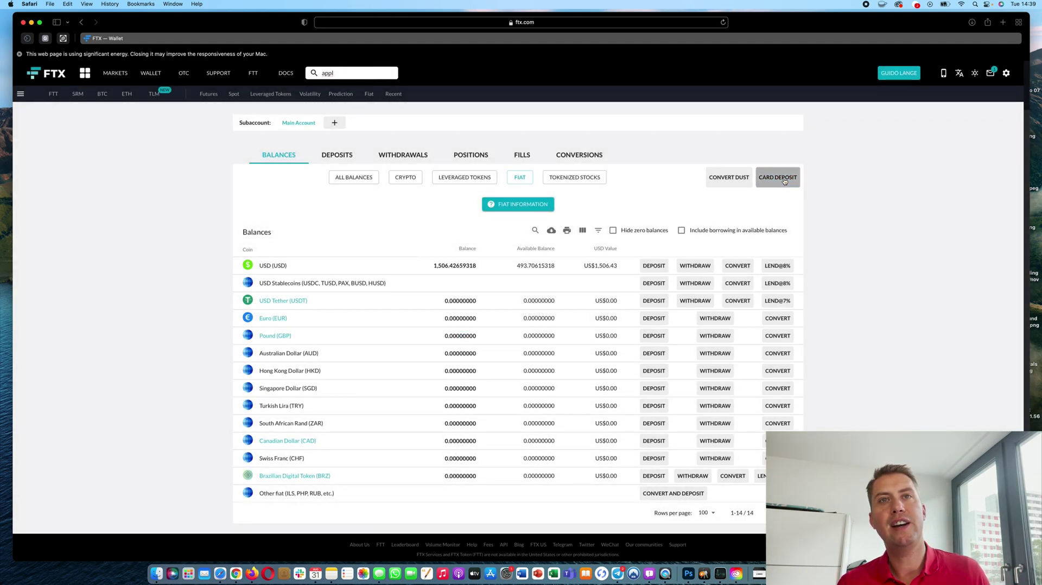
pyautogui.click(784, 180)
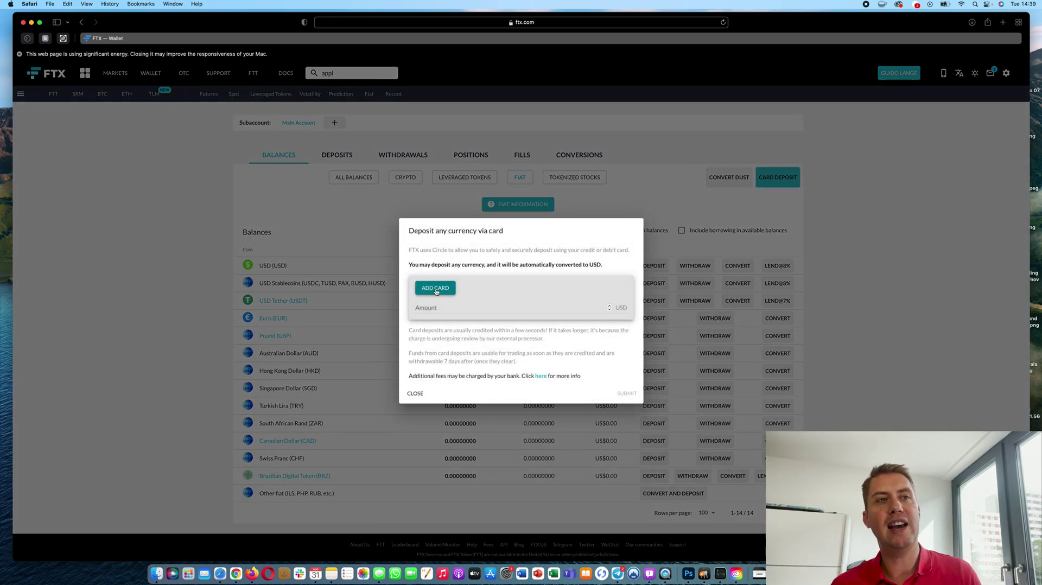
pyautogui.click(480, 307)
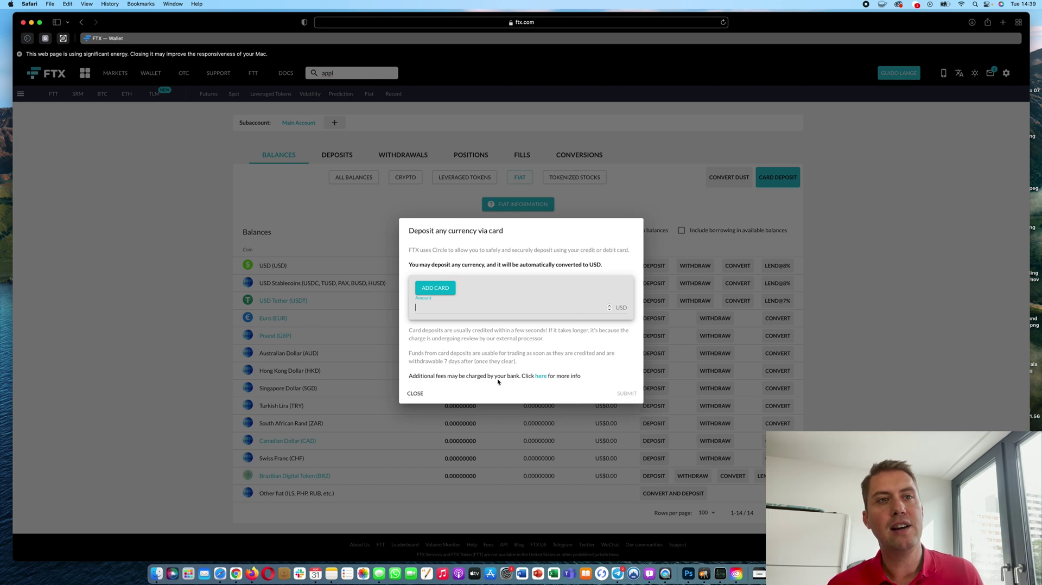
pyautogui.click(541, 376)
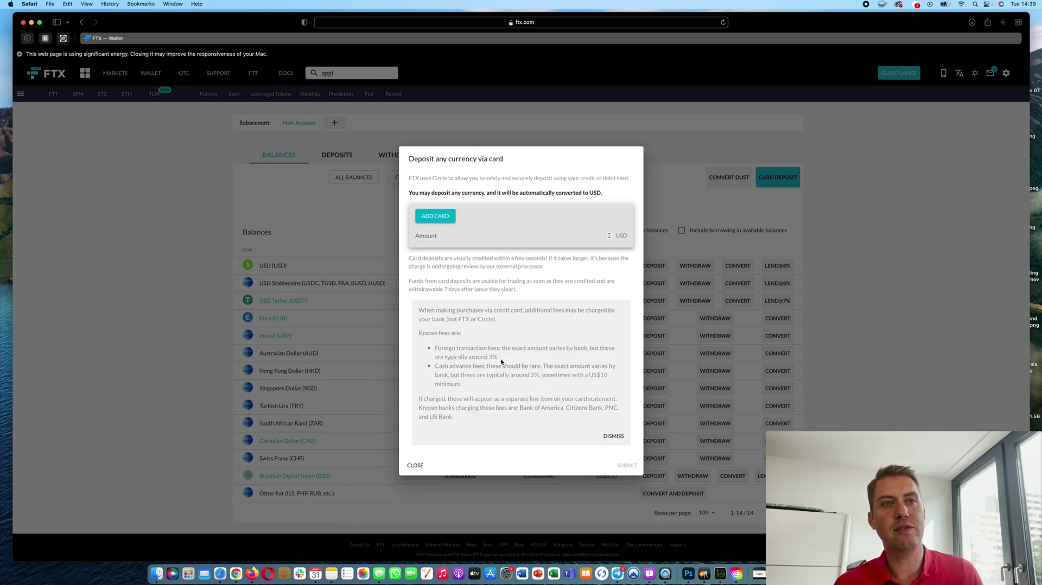
pyautogui.moveTo(500, 360); pyautogui.dragTo(477, 352)
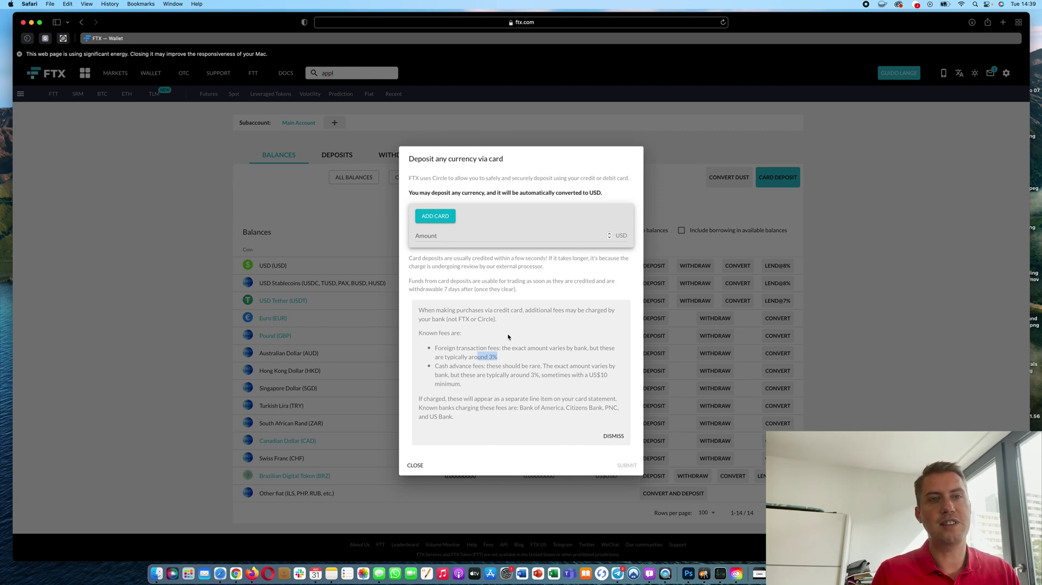
pyautogui.click(415, 465)
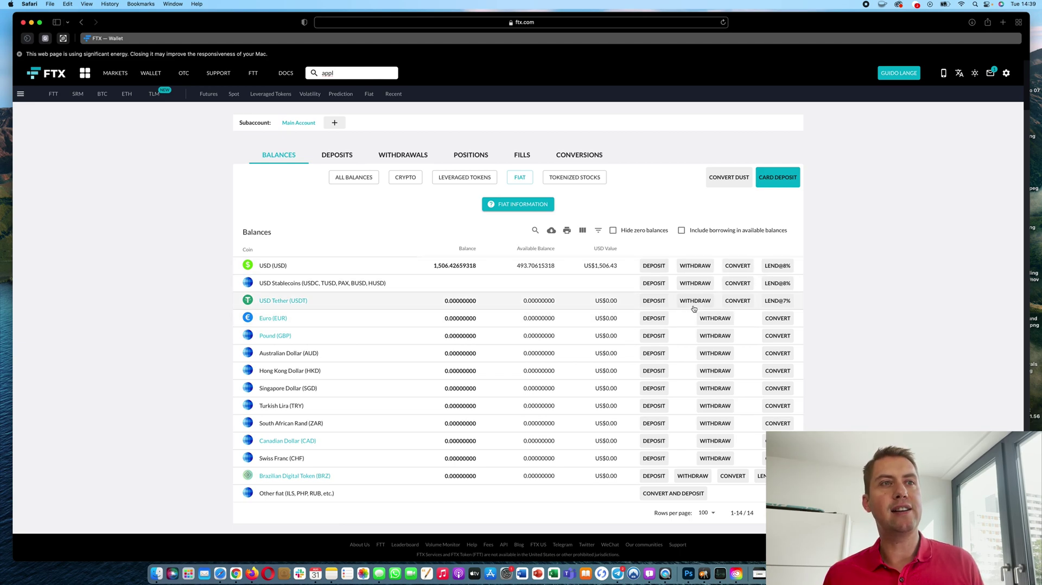
# Open the euro withdrawal form and read its 10,000 USD fee threshold notice
pyautogui.click(723, 318)
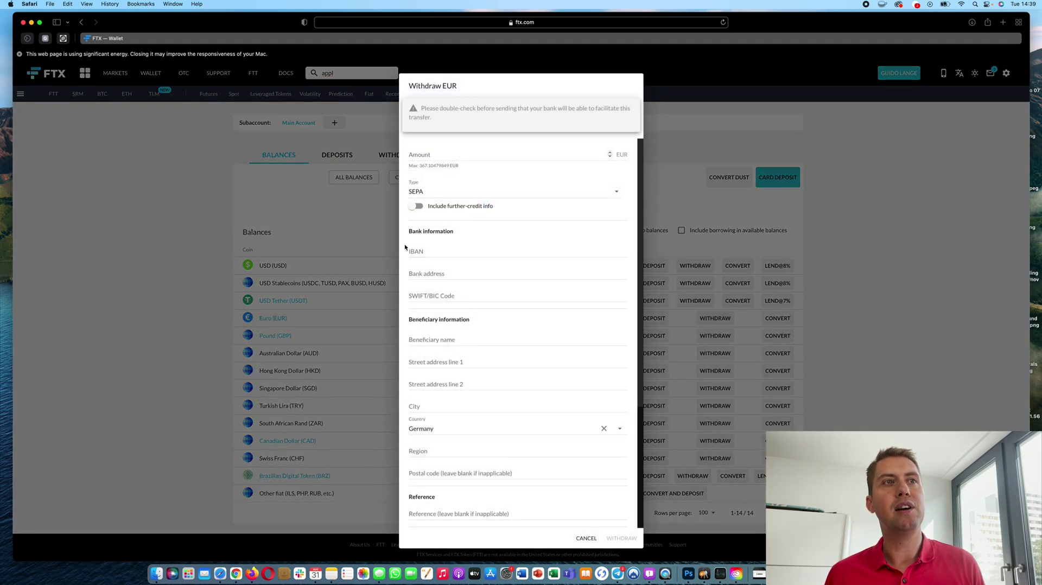
pyautogui.scroll(-1, 489, 267)
pyautogui.scroll(-5, 489, 267)
pyautogui.scroll(5, 488, 267)
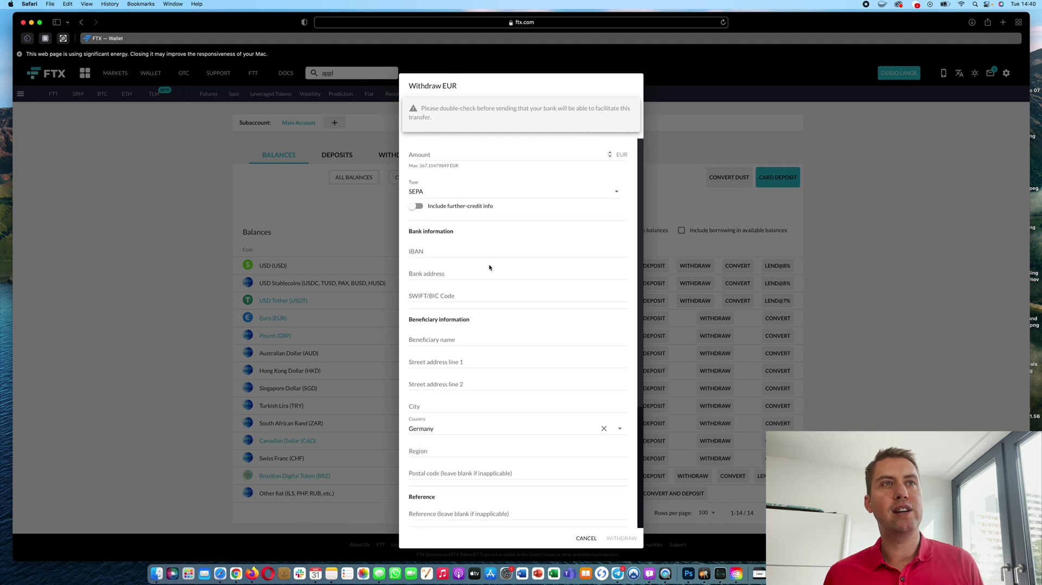
pyautogui.scroll(-2, 487, 268)
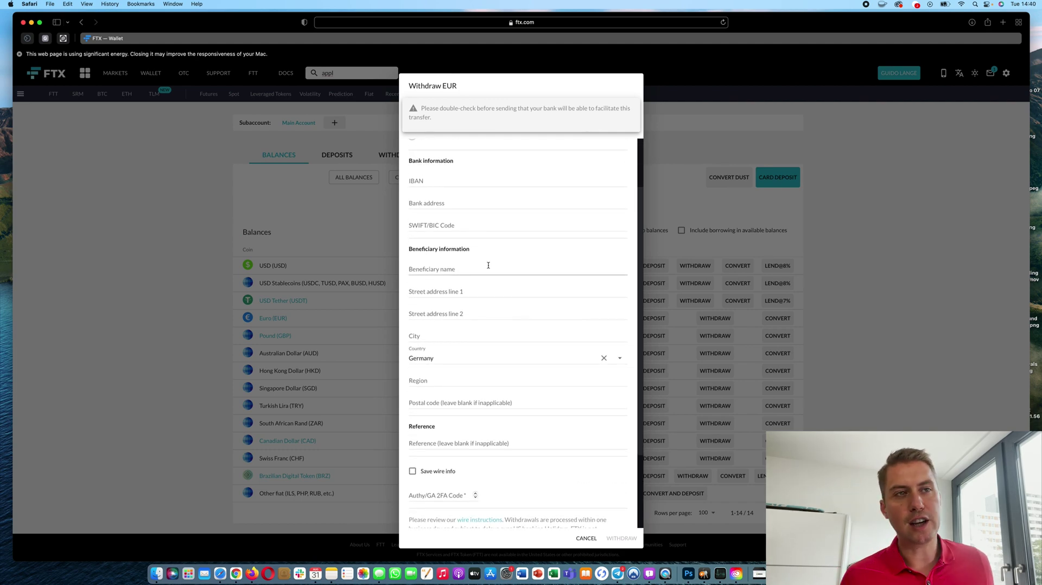
pyautogui.scroll(-3, 493, 272)
pyautogui.scroll(-2, 493, 274)
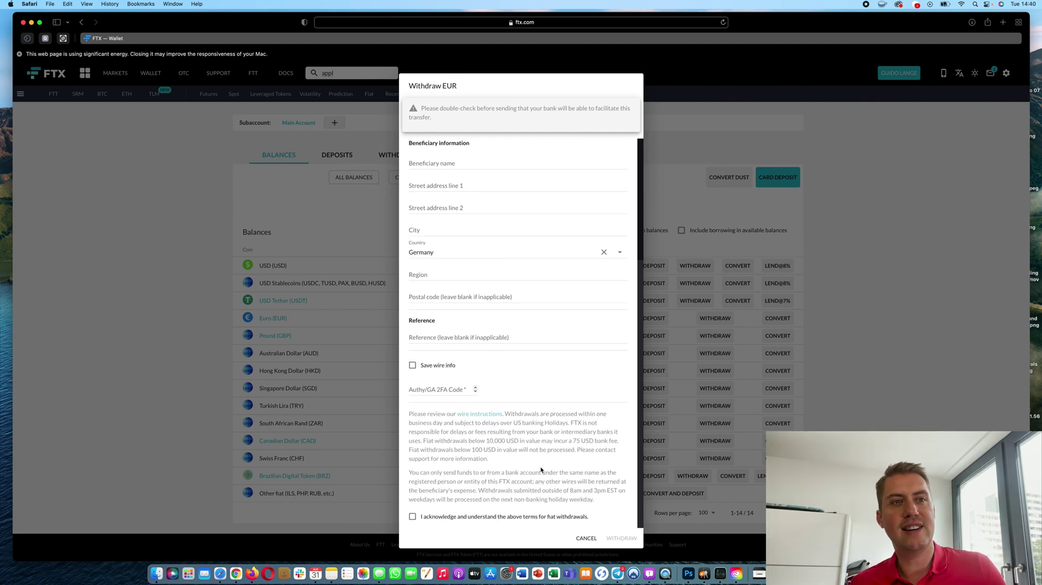
pyautogui.moveTo(487, 441); pyautogui.dragTo(579, 440)
pyautogui.click(562, 440)
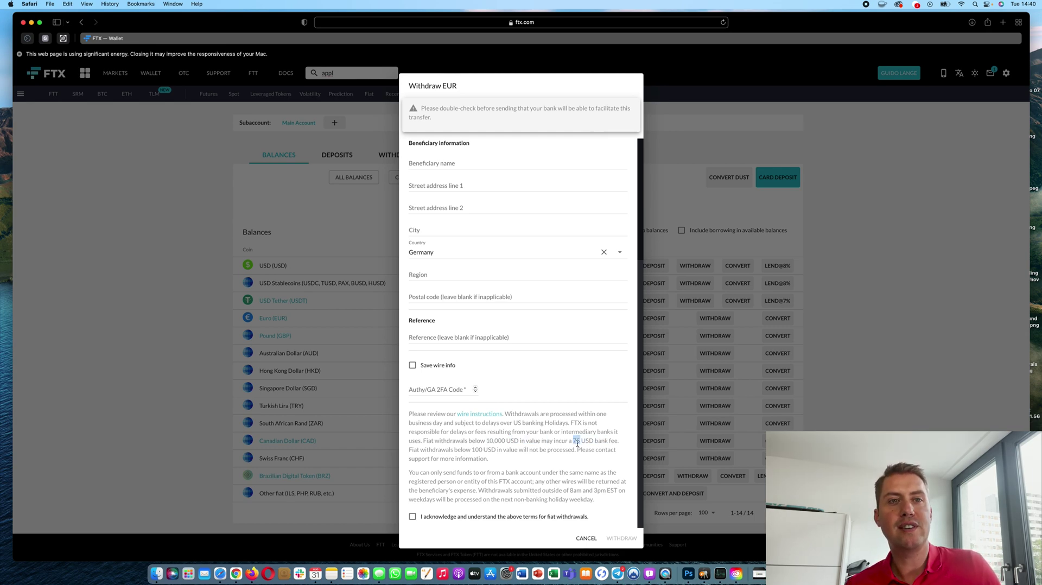
# Note the 100 USD minimum withdrawal, then cancel the form without submitting
pyautogui.moveTo(475, 450); pyautogui.dragTo(553, 449)
pyautogui.click(475, 450)
pyautogui.click(513, 447)
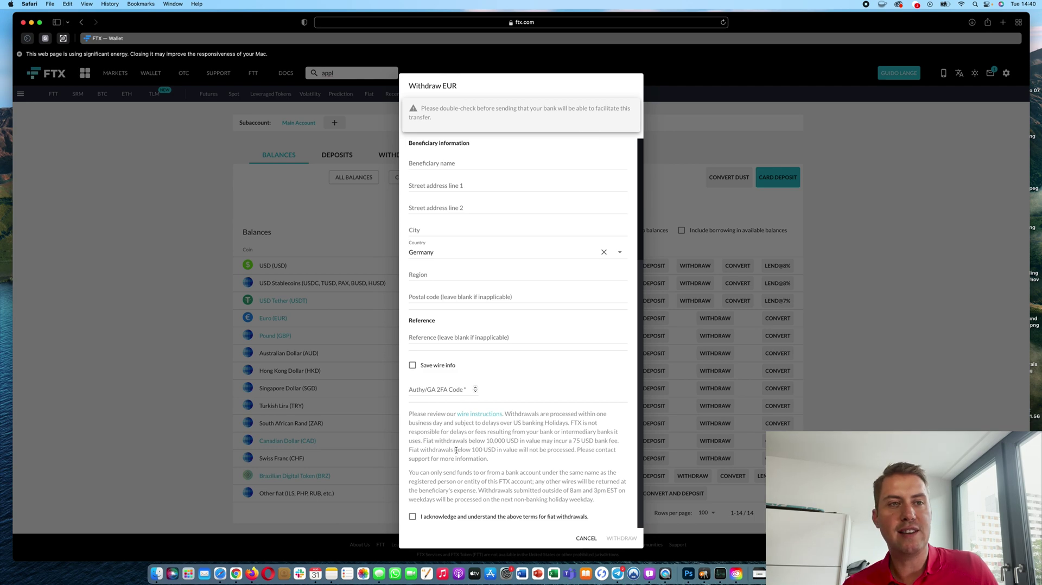
pyautogui.moveTo(471, 449)
pyautogui.mouseDown()
pyautogui.moveTo(510, 449)
pyautogui.moveTo(482, 450)
pyautogui.mouseUp()
pyautogui.click(610, 440)
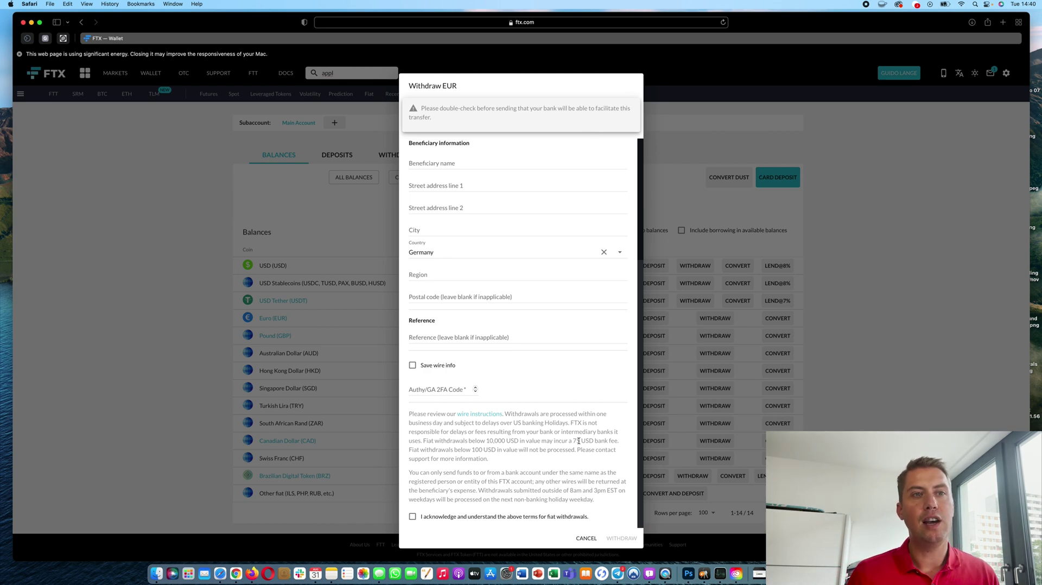
pyautogui.moveTo(521, 441); pyautogui.dragTo(487, 441)
pyautogui.click(514, 443)
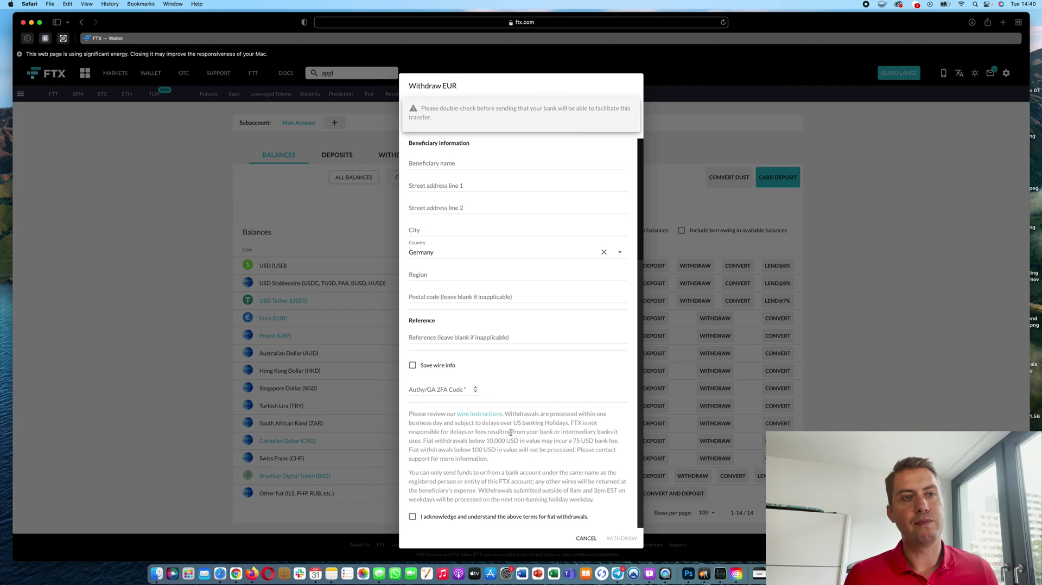
pyautogui.click(586, 539)
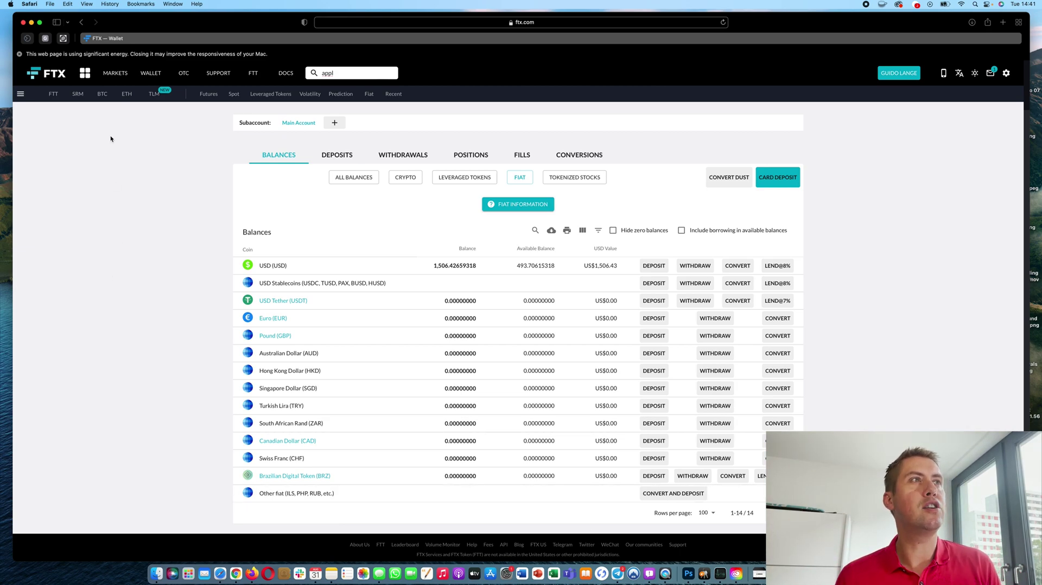
# Browse the spot, futures, stocks, leveraged token and prediction market lists, ending on spot
pyautogui.moveTo(103, 94)
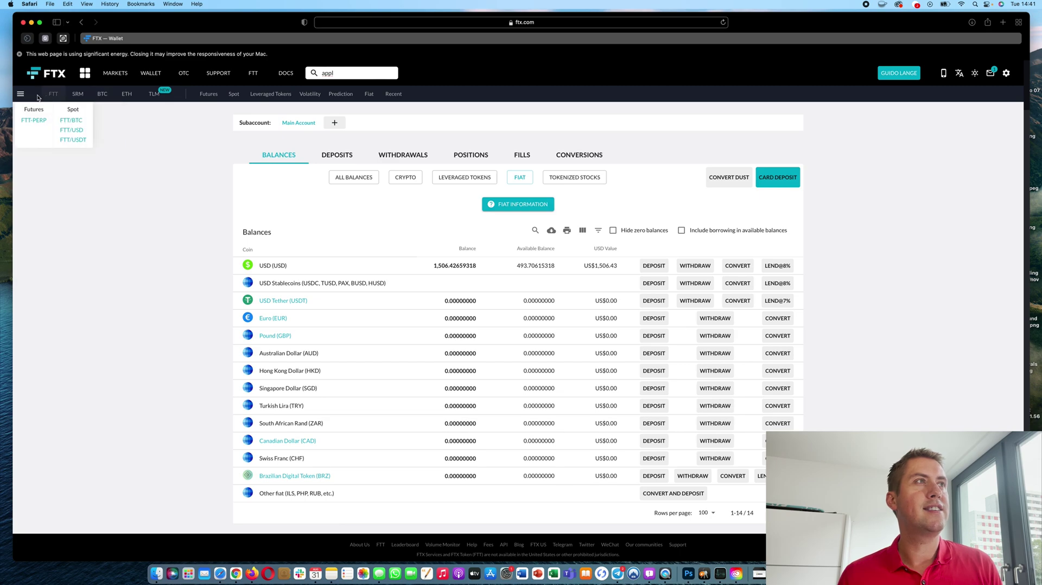
pyautogui.click(115, 73)
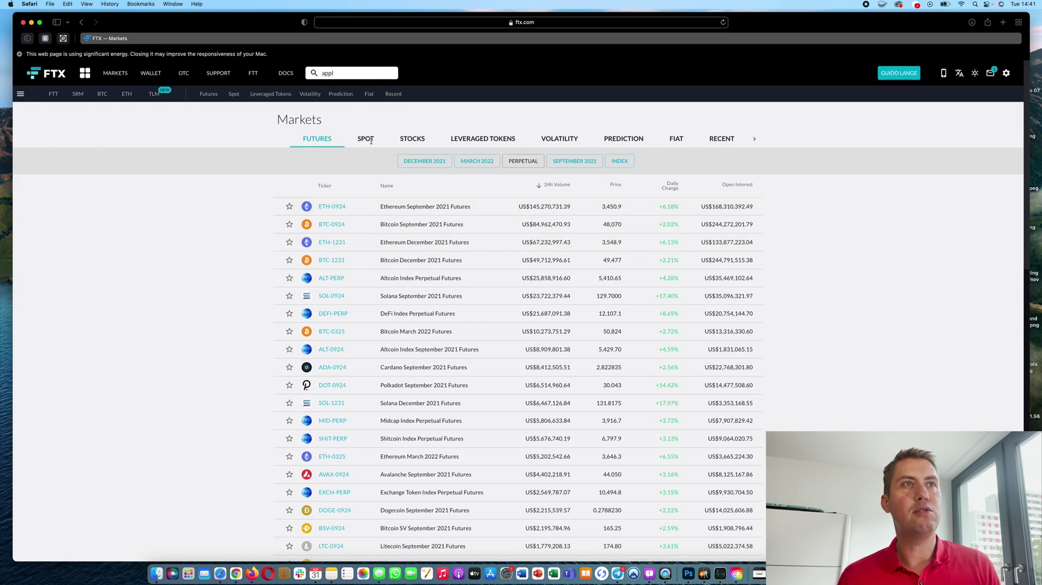
pyautogui.click(366, 139)
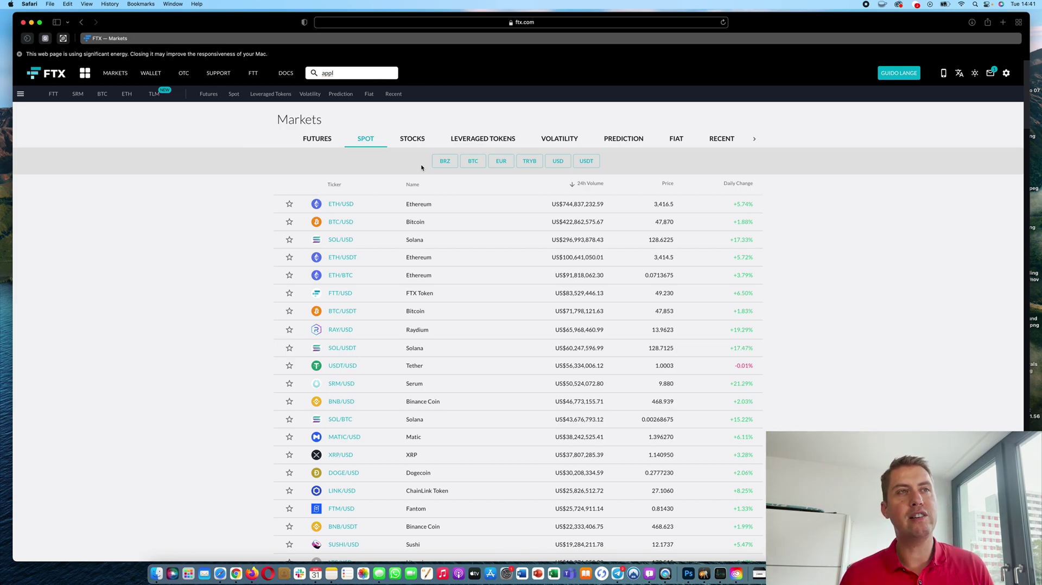
pyautogui.click(320, 140)
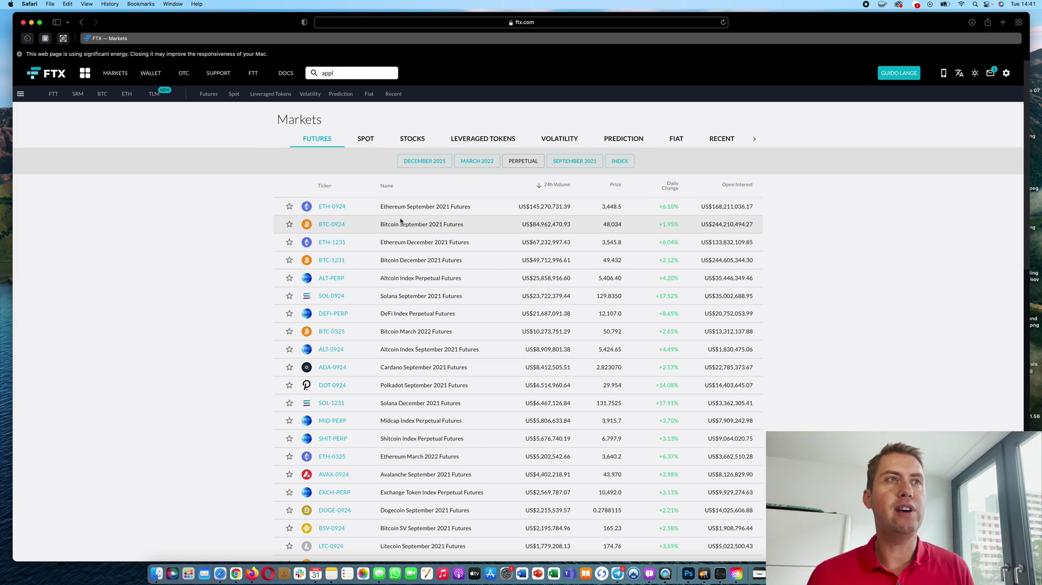
pyautogui.click(417, 140)
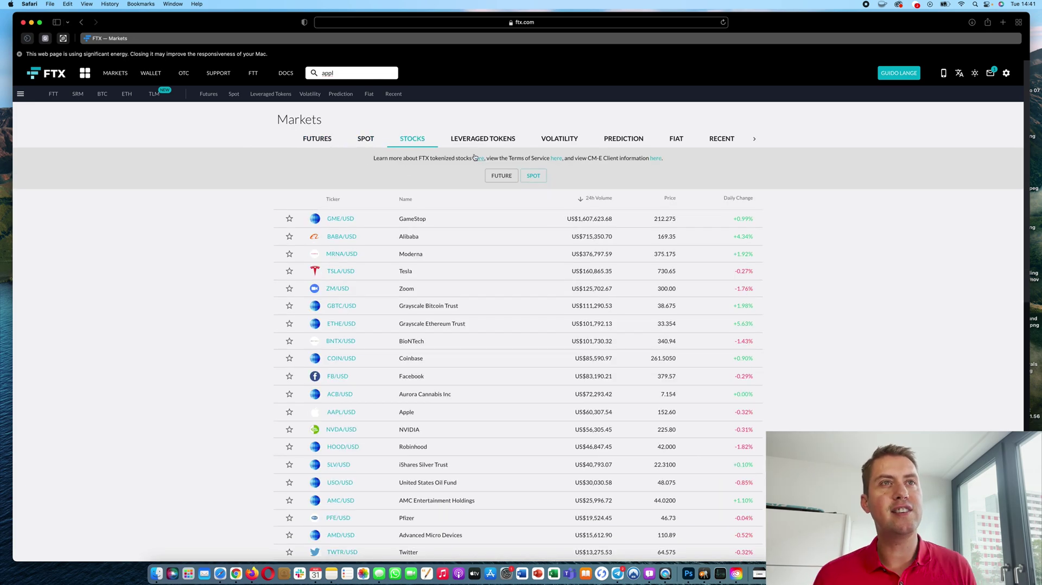
pyautogui.click(488, 142)
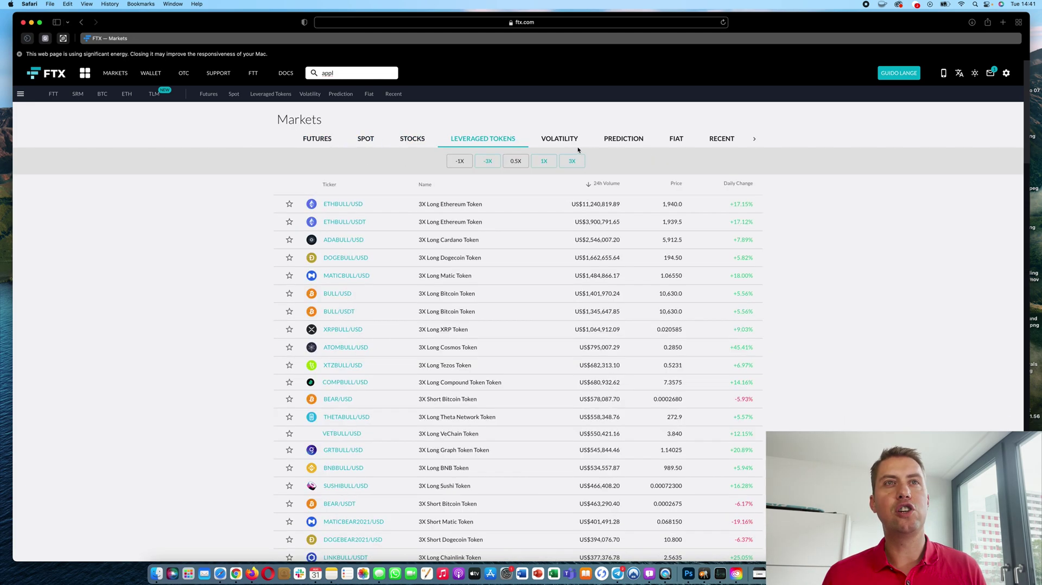
pyautogui.click(628, 140)
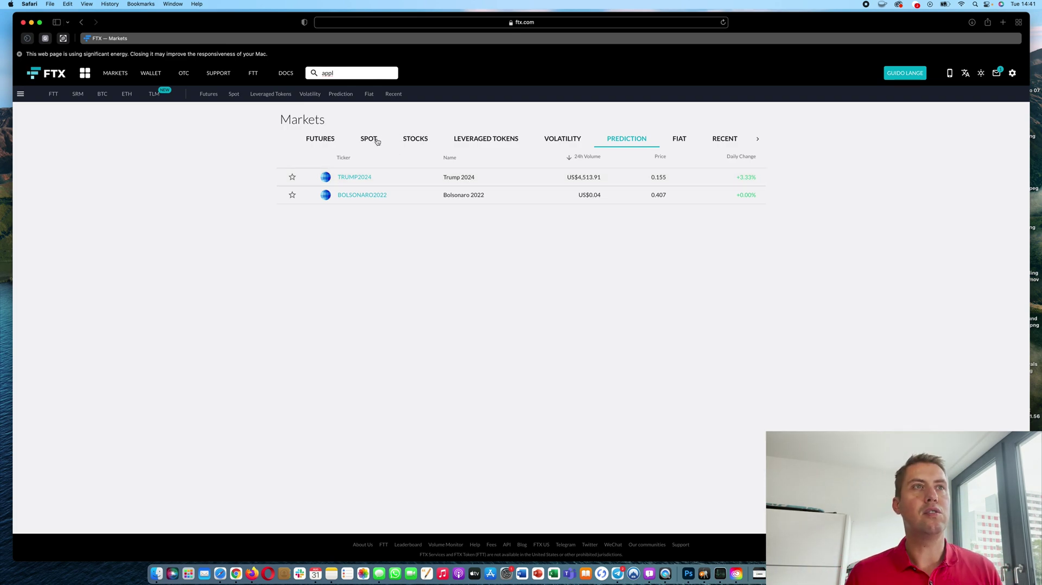
pyautogui.click(417, 139)
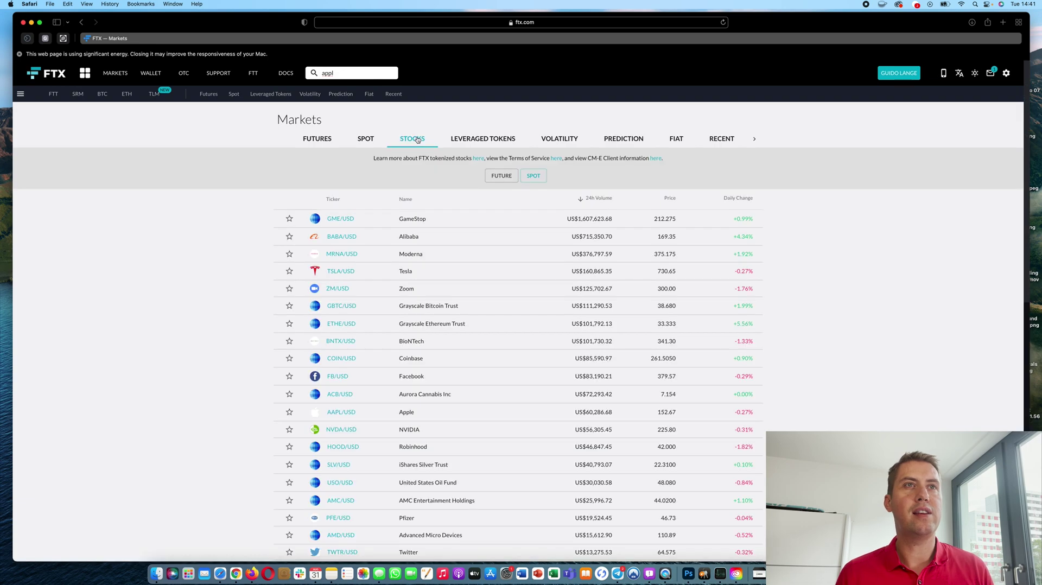
pyautogui.click(500, 139)
pyautogui.click(375, 142)
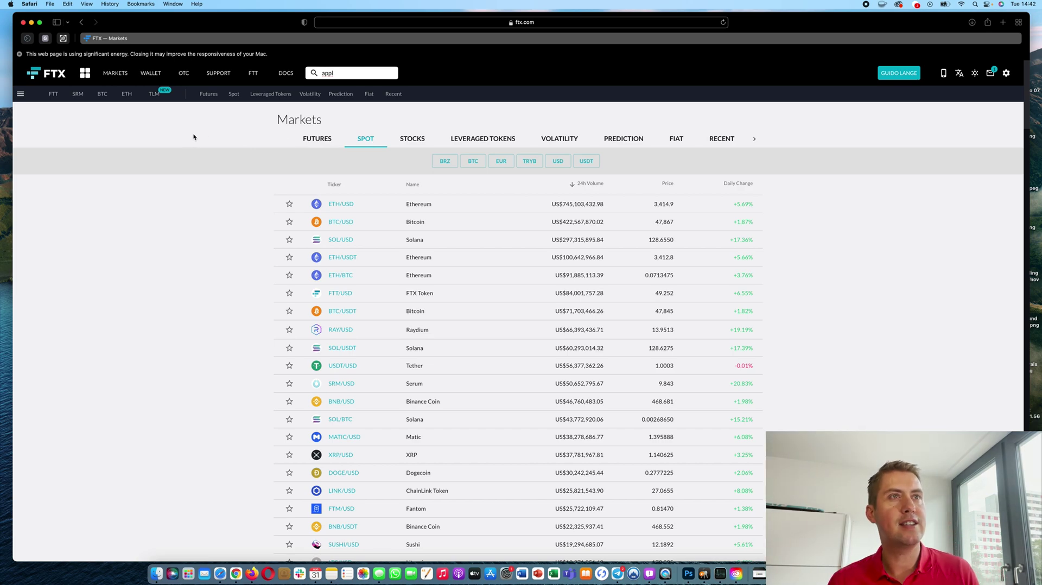
pyautogui.moveTo(102, 95)
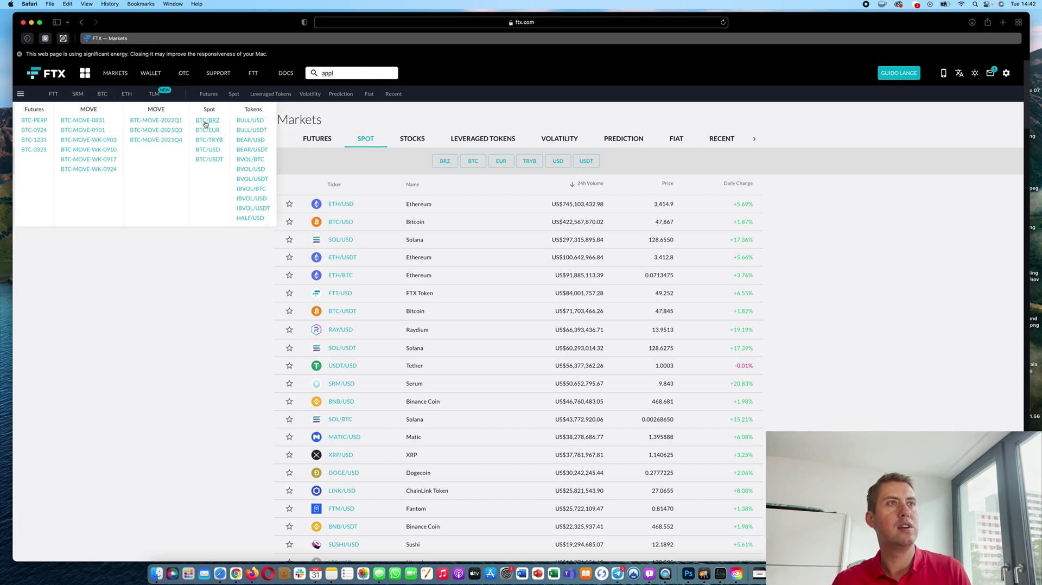
# Open the BTC/USD trading page and switch the chart to 4-hour candles
pyautogui.click(208, 150)
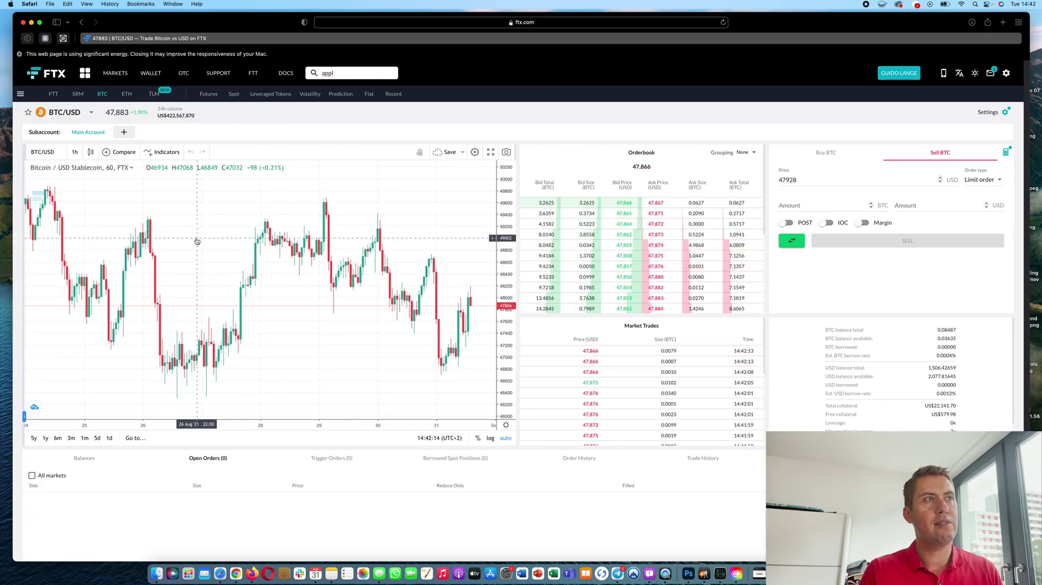
pyautogui.scroll(-3, 241, 252)
pyautogui.scroll(-3, 241, 252)
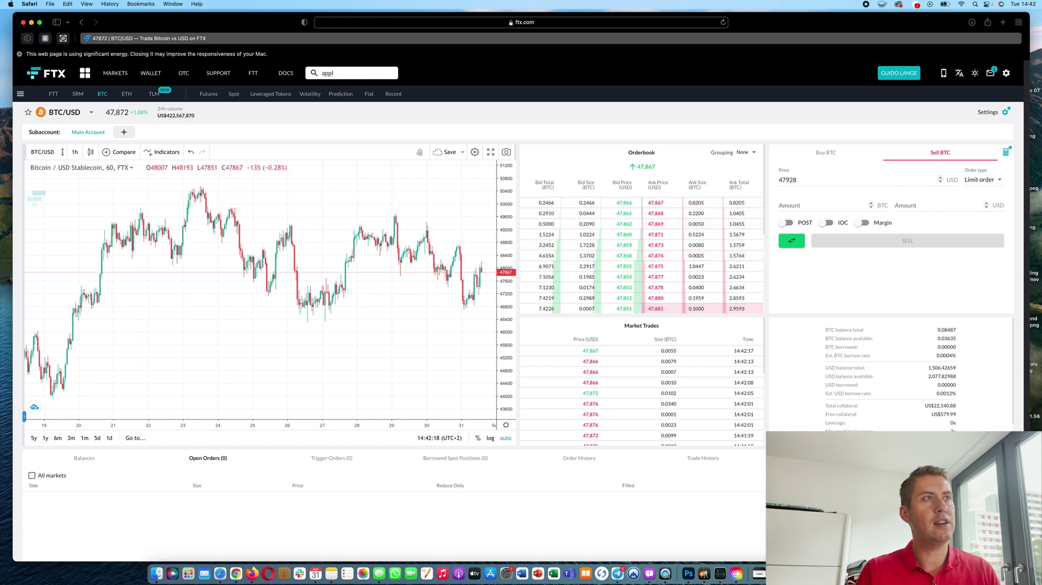
pyautogui.click(76, 152)
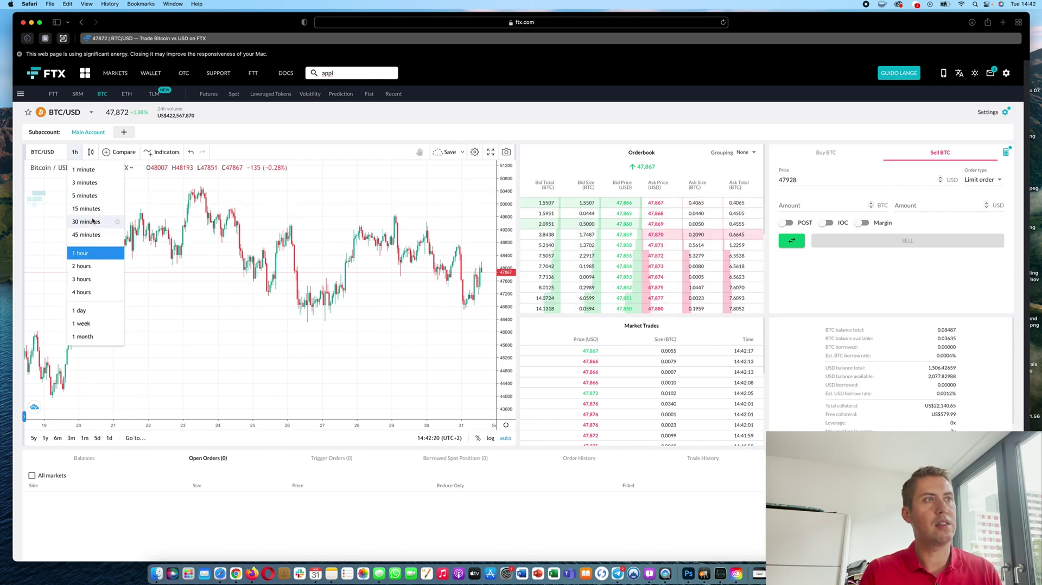
pyautogui.click(83, 291)
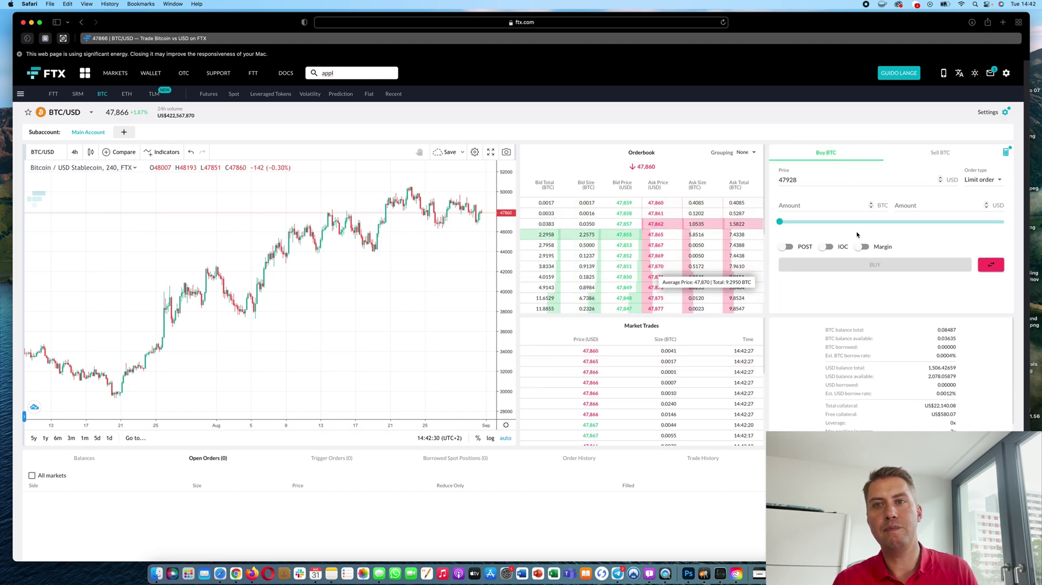
# Enter a 10 USD buy amount, then clear it
pyautogui.click(923, 207)
pyautogui.write('10')
pyautogui.press('BackSpace')
pyautogui.press('BackSpace')
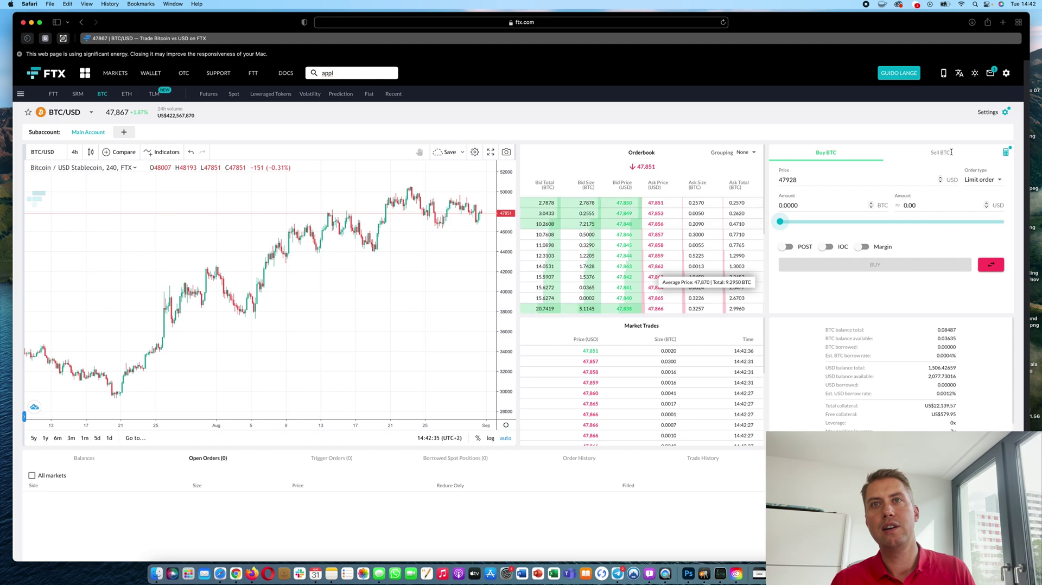
# Submit a market buy for the maximum 0.0103 BTC, about 493 USD
pyautogui.click(989, 184)
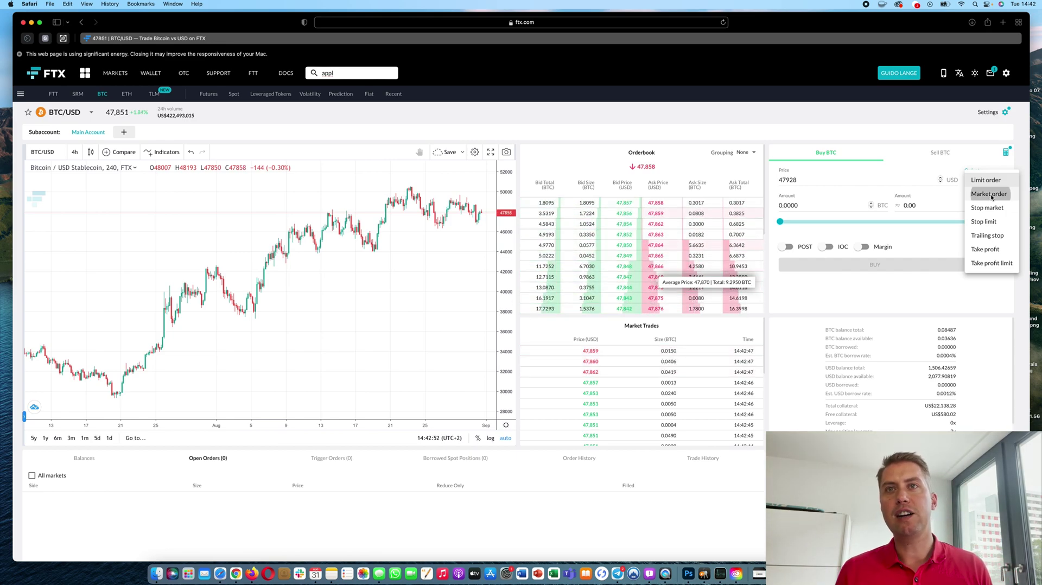
pyautogui.click(989, 195)
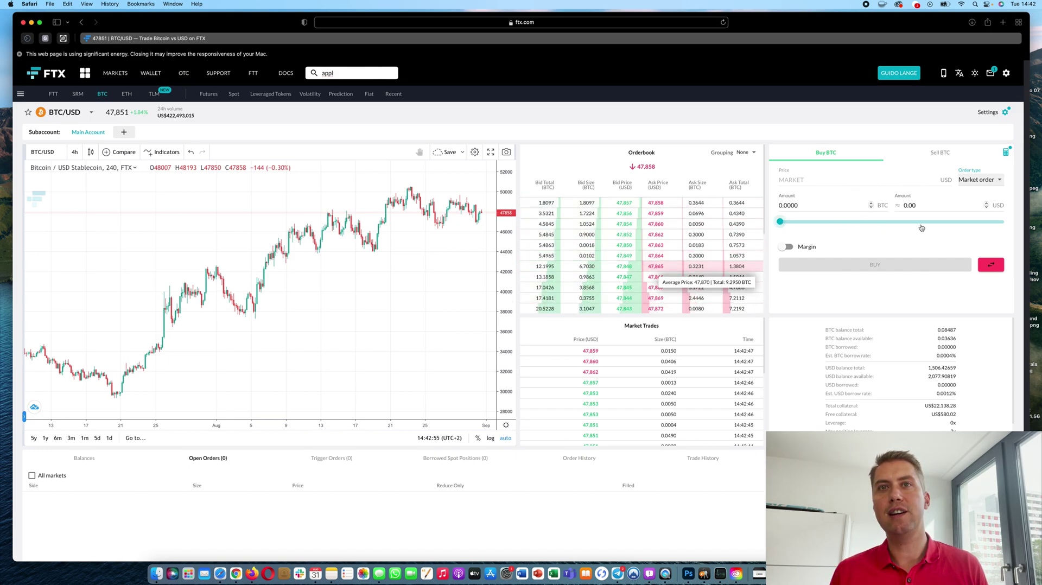
pyautogui.click(1004, 222)
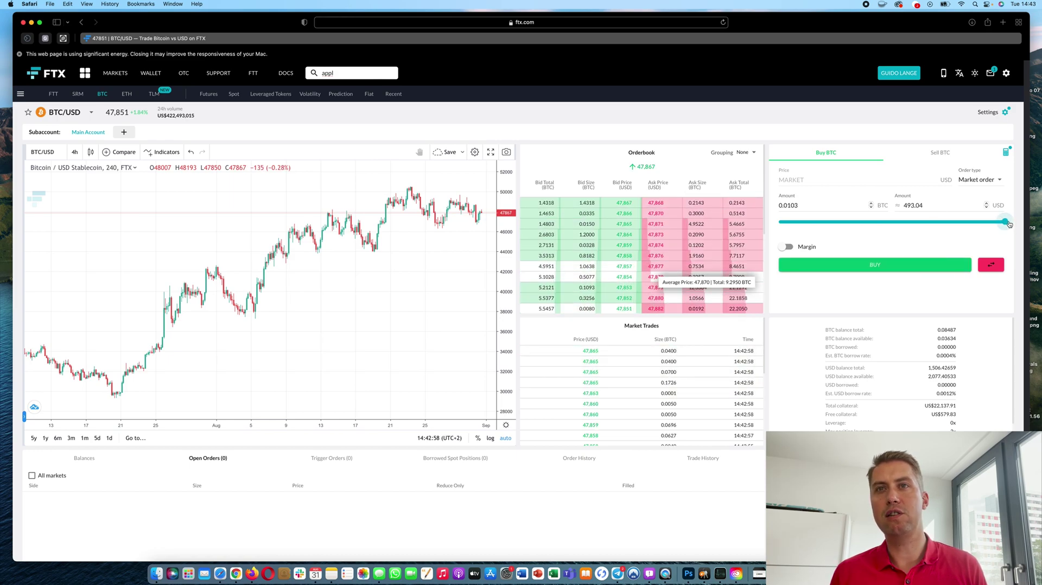
pyautogui.click(898, 266)
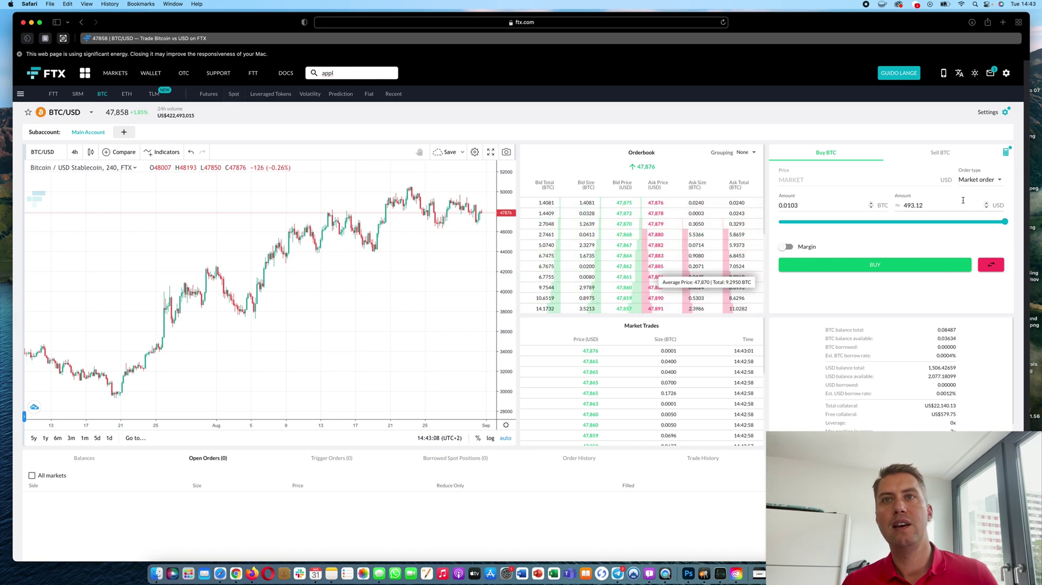
pyautogui.click(975, 181)
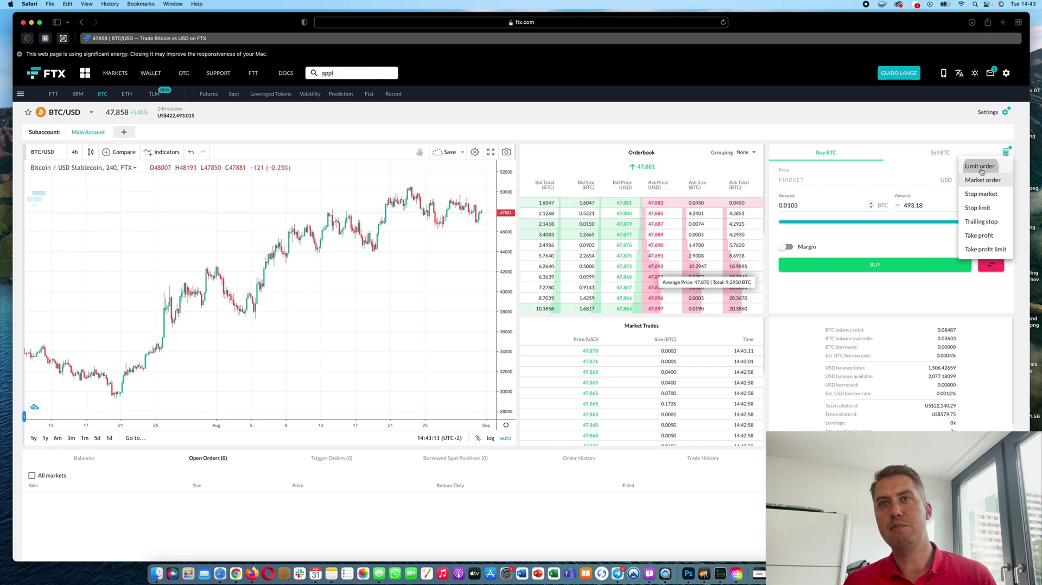
pyautogui.click(980, 167)
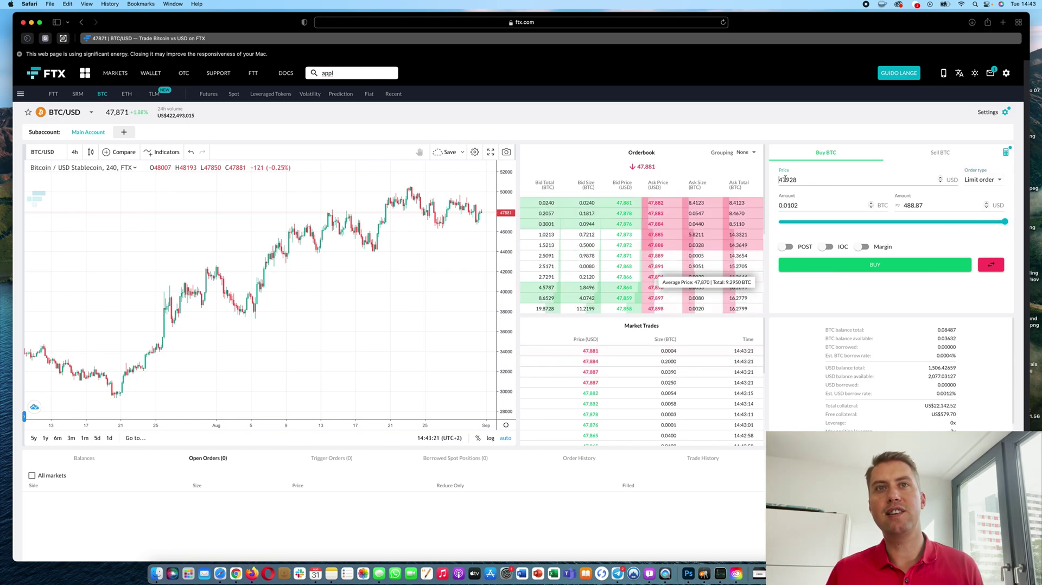
pyautogui.write('1')
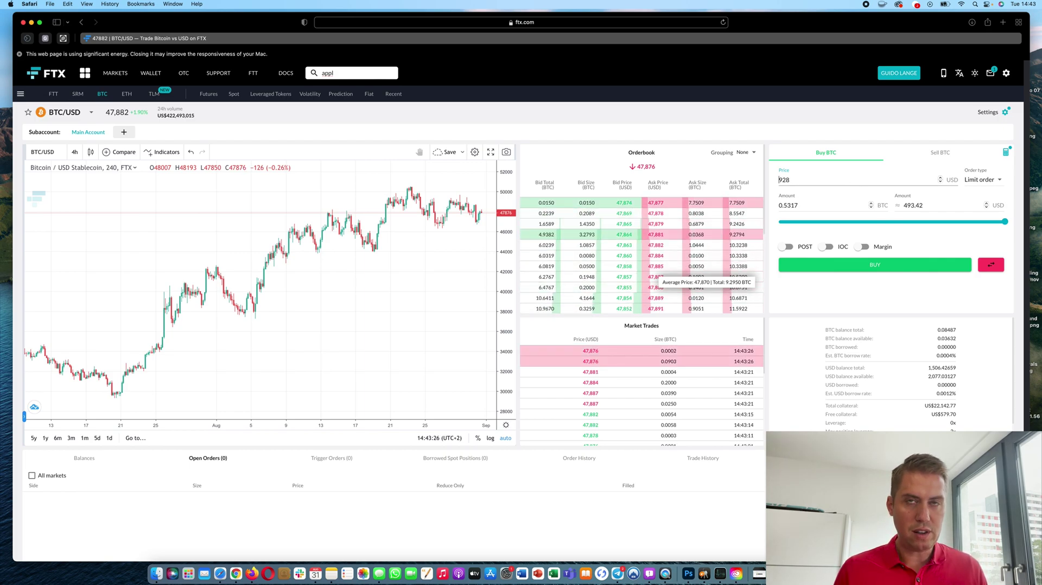
pyautogui.write('40')
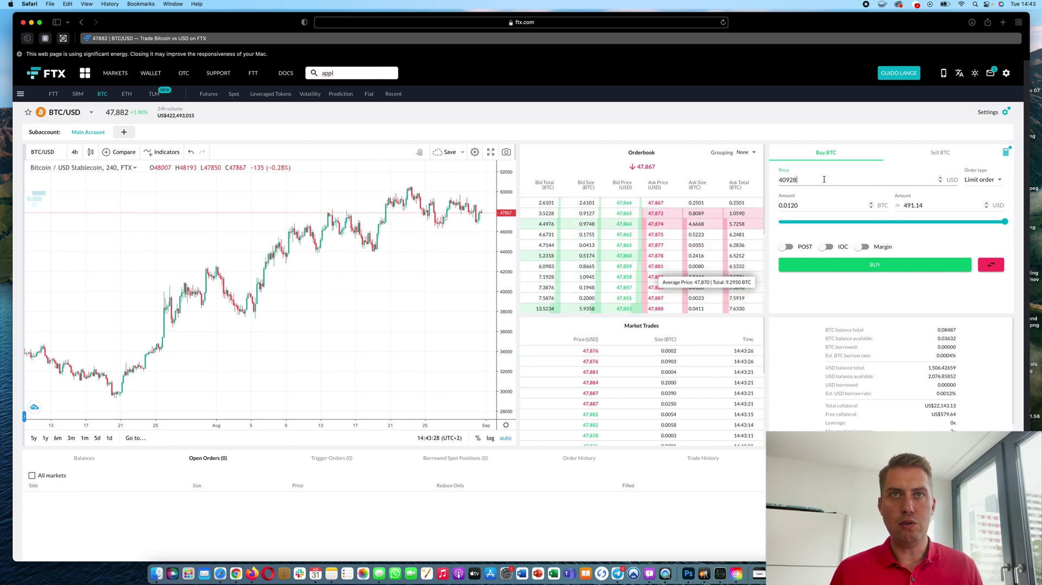
pyautogui.press('BackSpace')
pyautogui.press('BackSpace')
pyautogui.write('1')
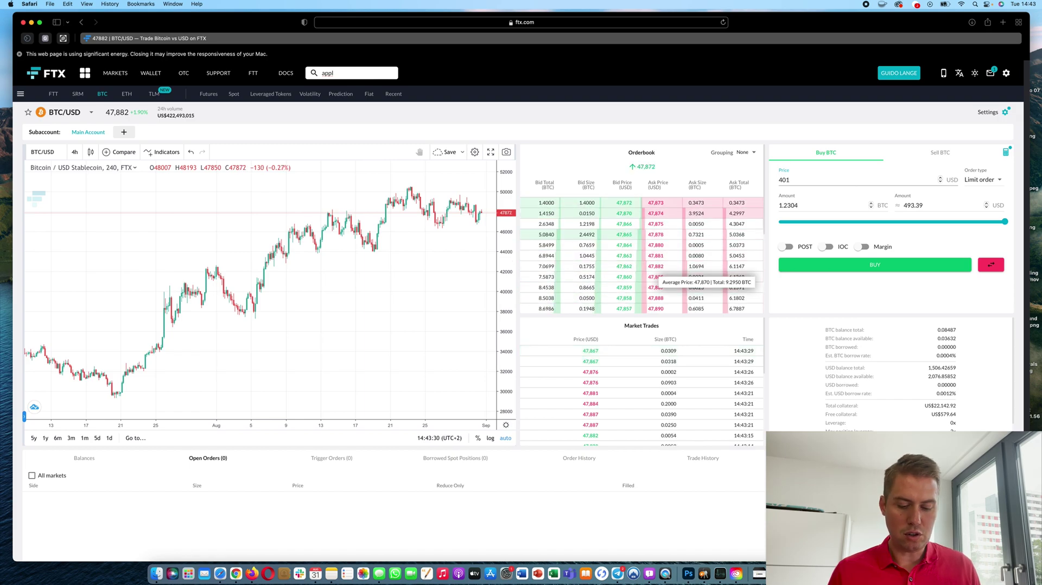
pyautogui.write('000')
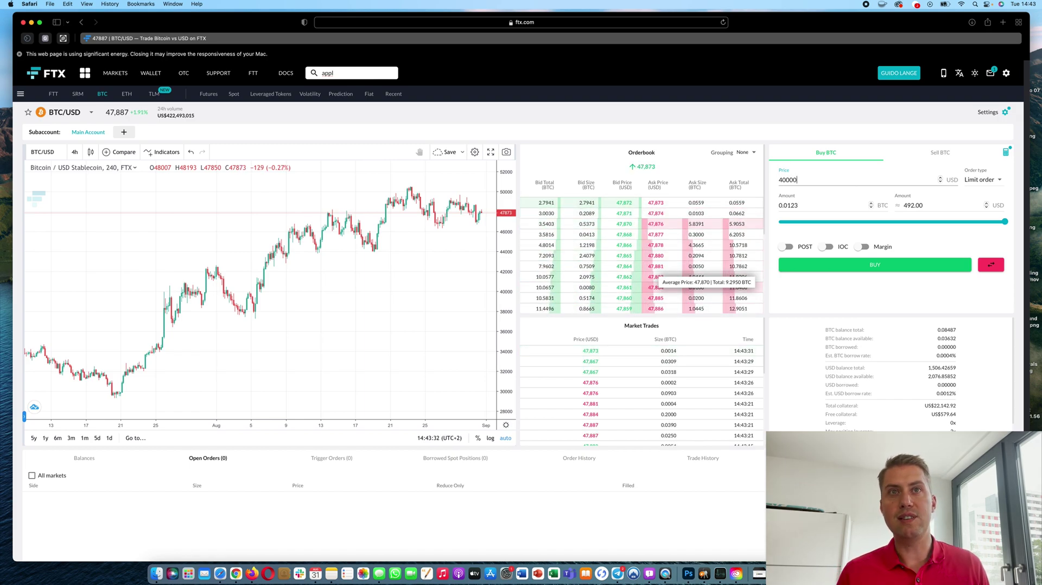
pyautogui.click(925, 267)
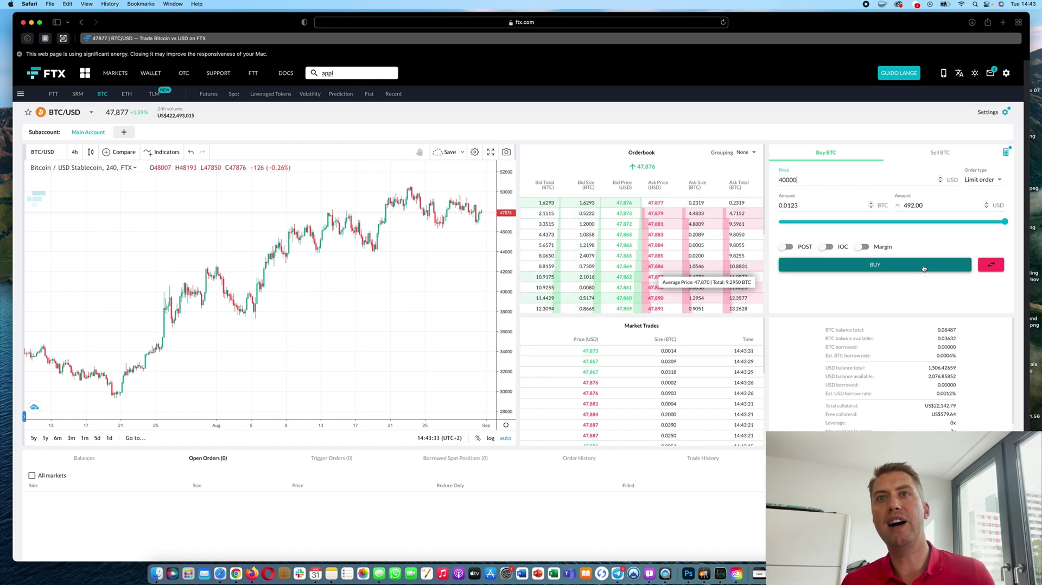
pyautogui.click(925, 267)
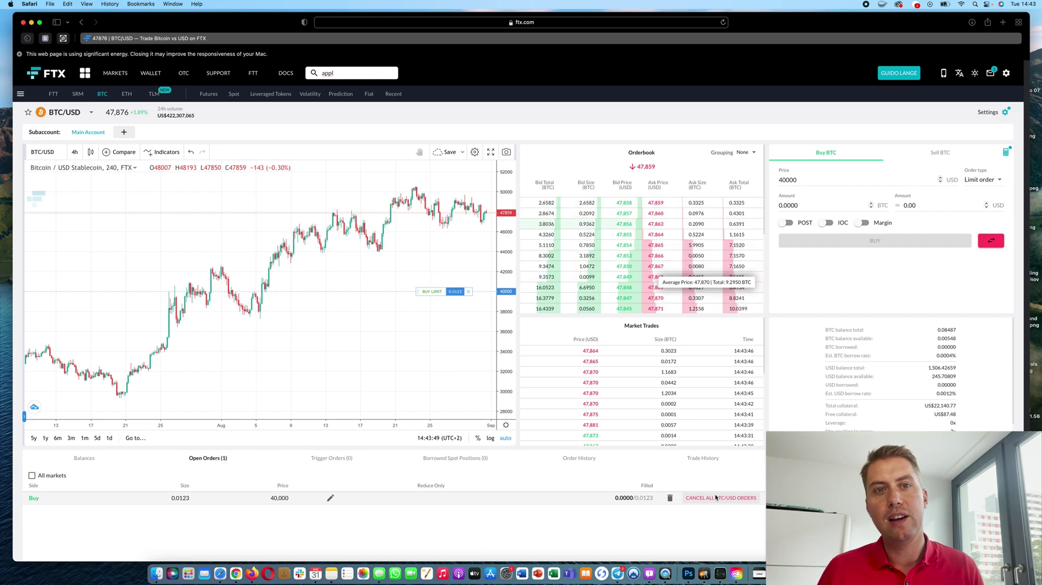
# Cancel all open BTC/USD orders and switch to a limit sell of BTC
pyautogui.click(715, 497)
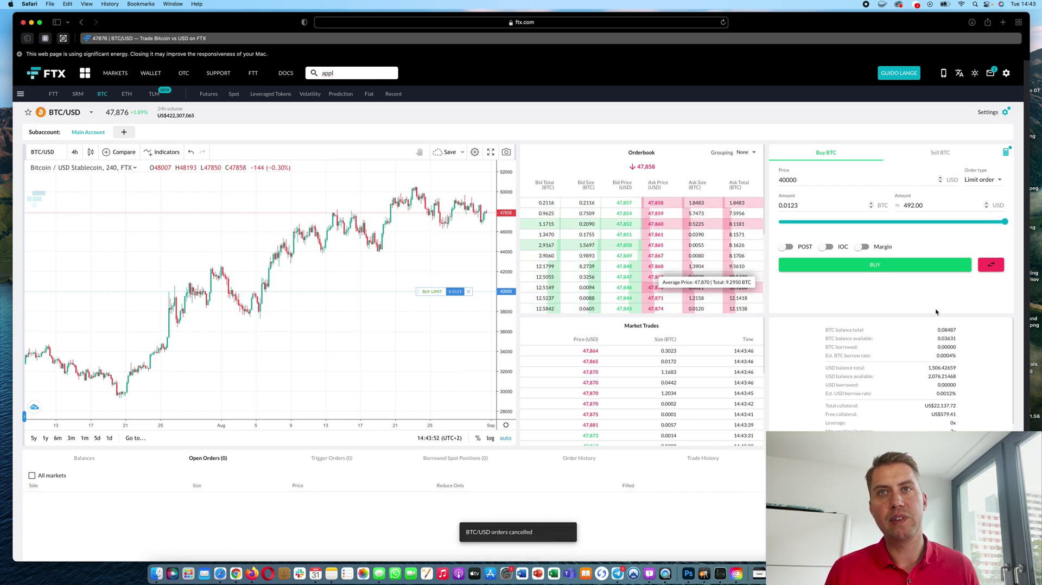
pyautogui.click(949, 153)
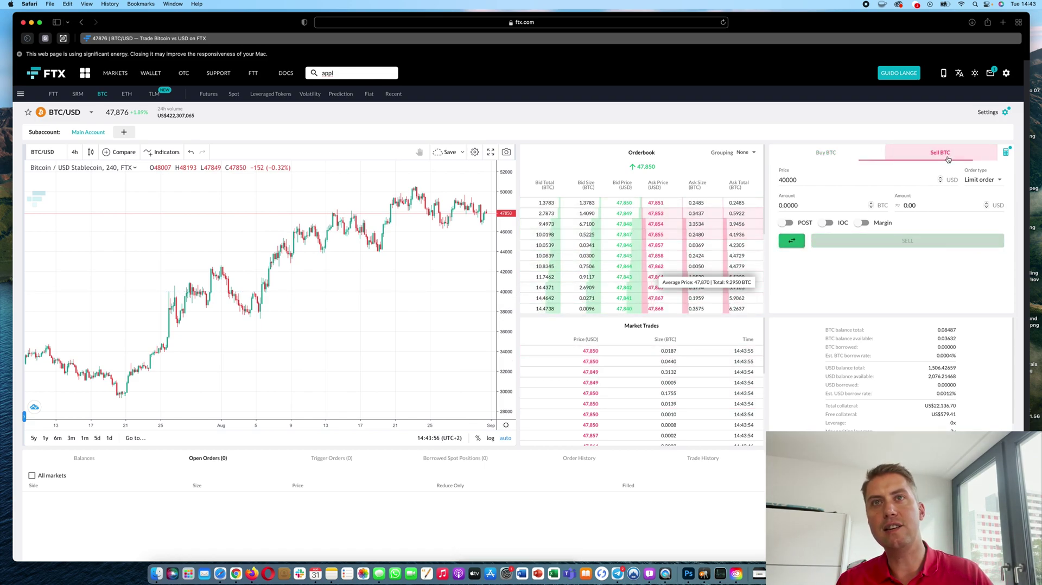
pyautogui.click(976, 182)
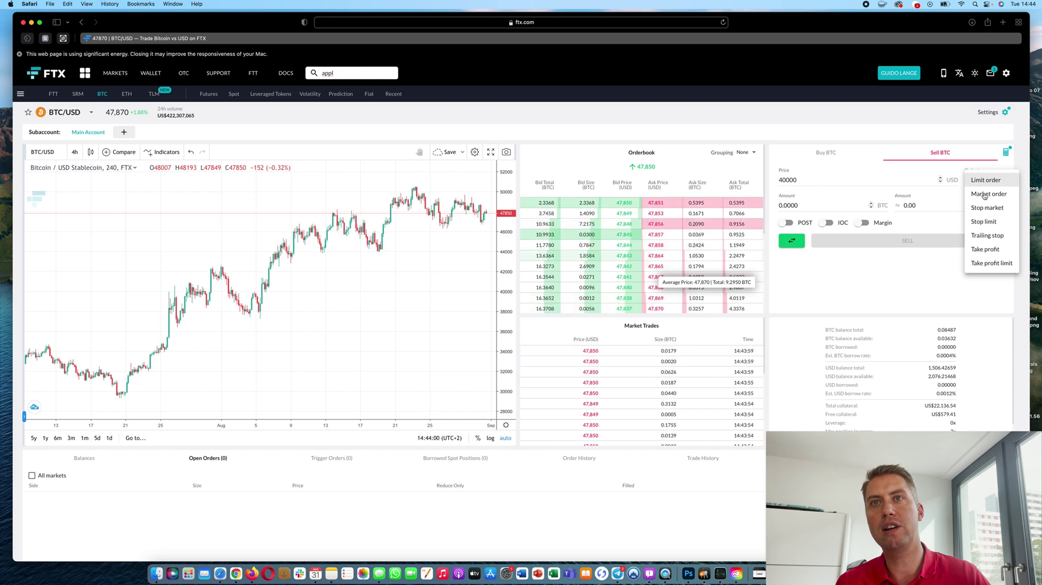
pyautogui.click(984, 182)
# Enter a 50000 limit price for the sell, then change it to a market order
pyautogui.click(791, 180)
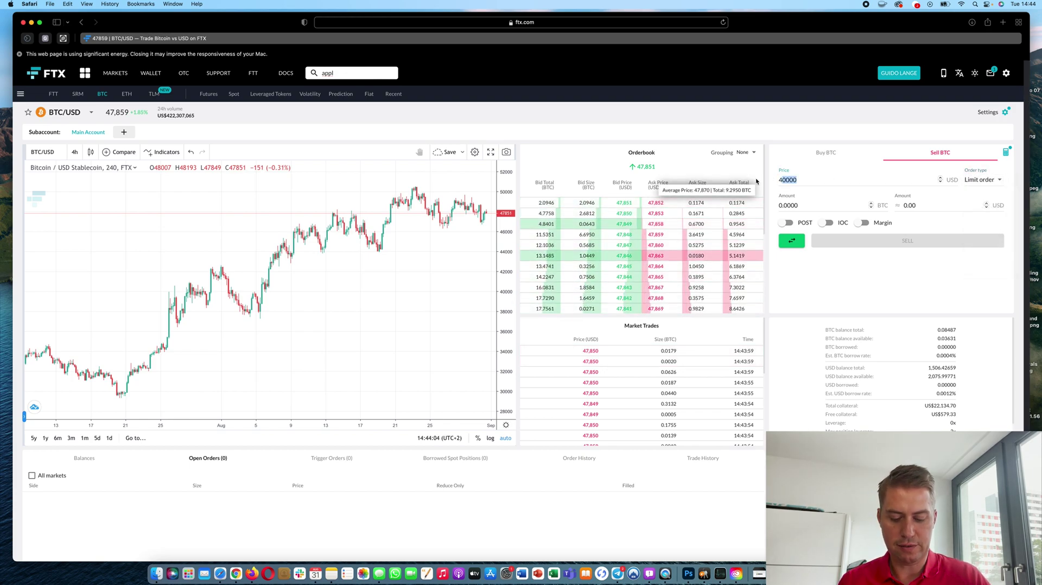
pyautogui.press('BackSpace')
pyautogui.press('BackSpace')
pyautogui.press('BackSpace')
pyautogui.press('BackSpace')
pyautogui.press('BackSpace')
pyautogui.write('50000')
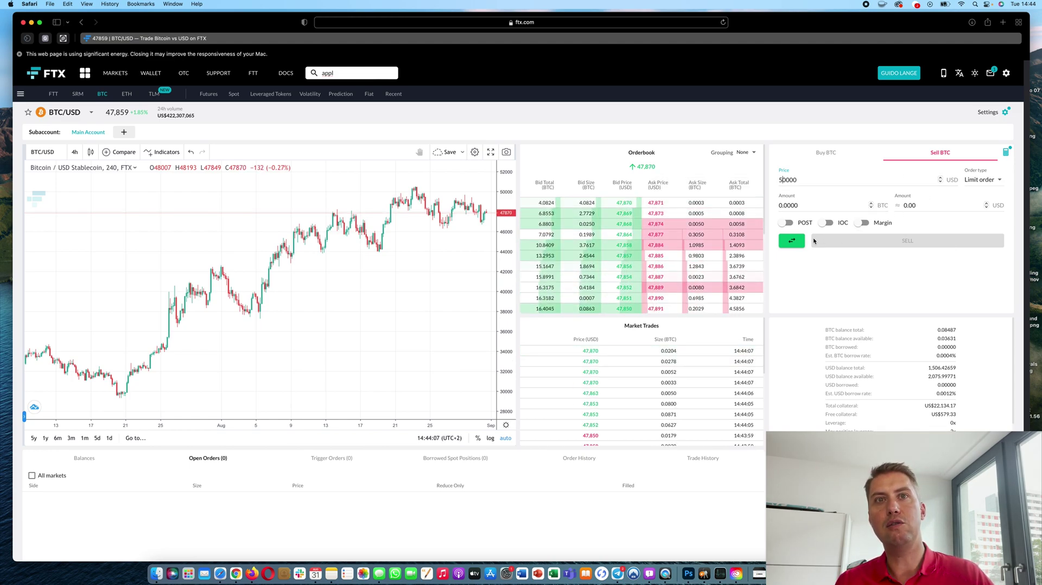
pyautogui.click(981, 179)
pyautogui.click(984, 196)
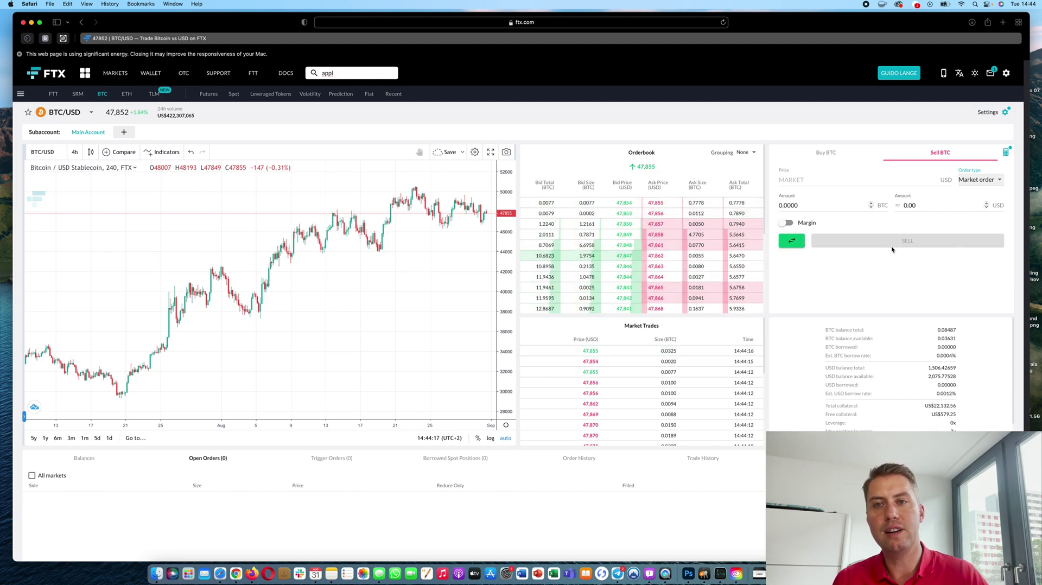
# Scroll the BTC/USD page to confirm no open orders remain
pyautogui.moveTo(705, 249)
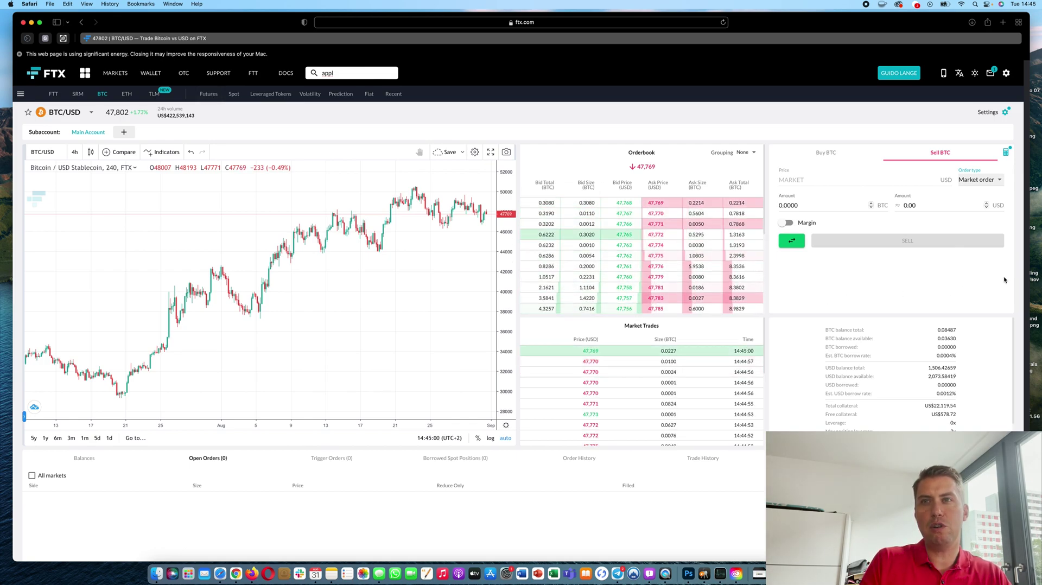
pyautogui.scroll(-1, 546, 267)
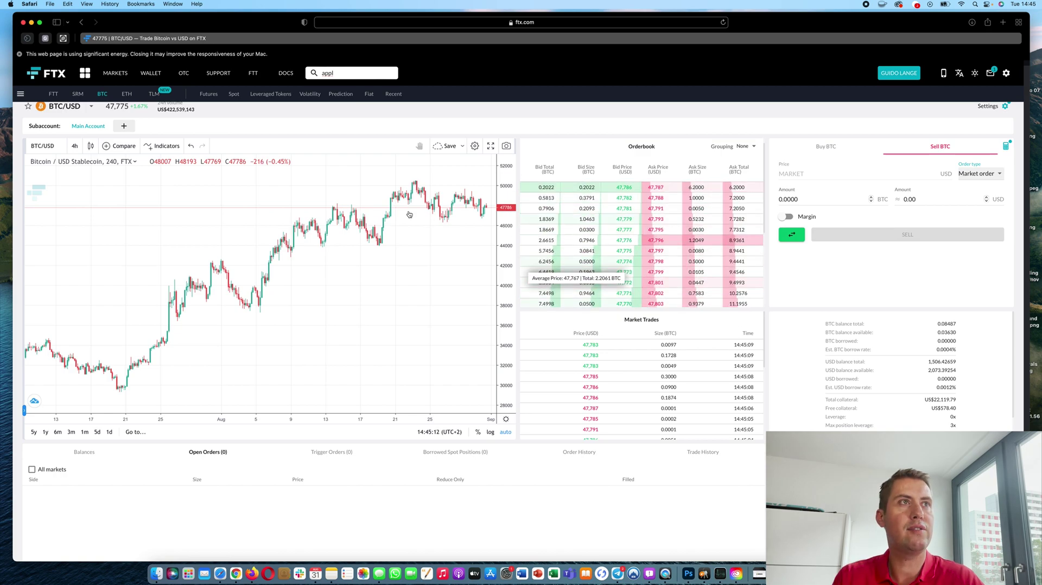
pyautogui.click(253, 73)
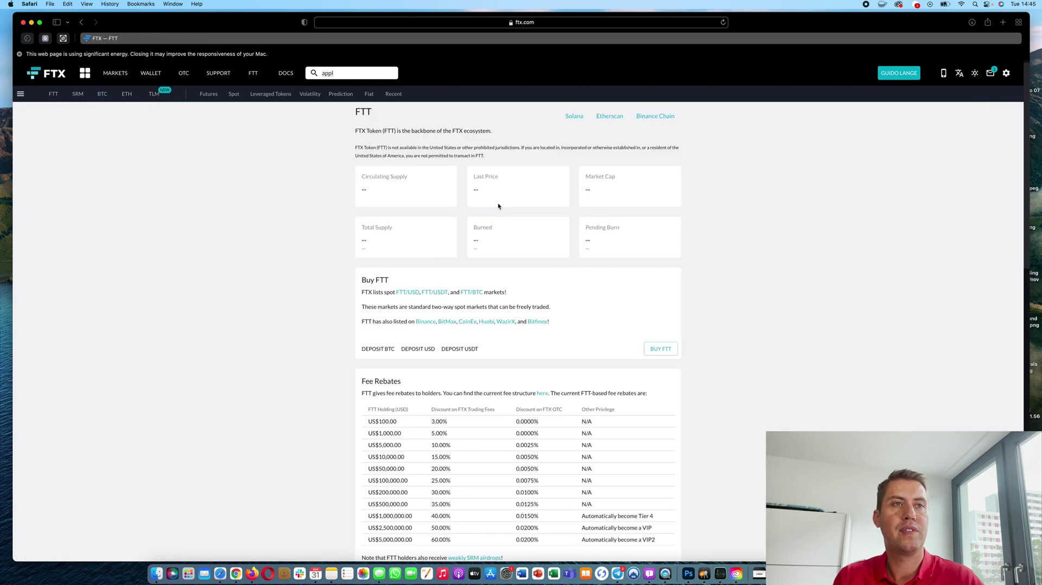
pyautogui.scroll(-1, 601, 332)
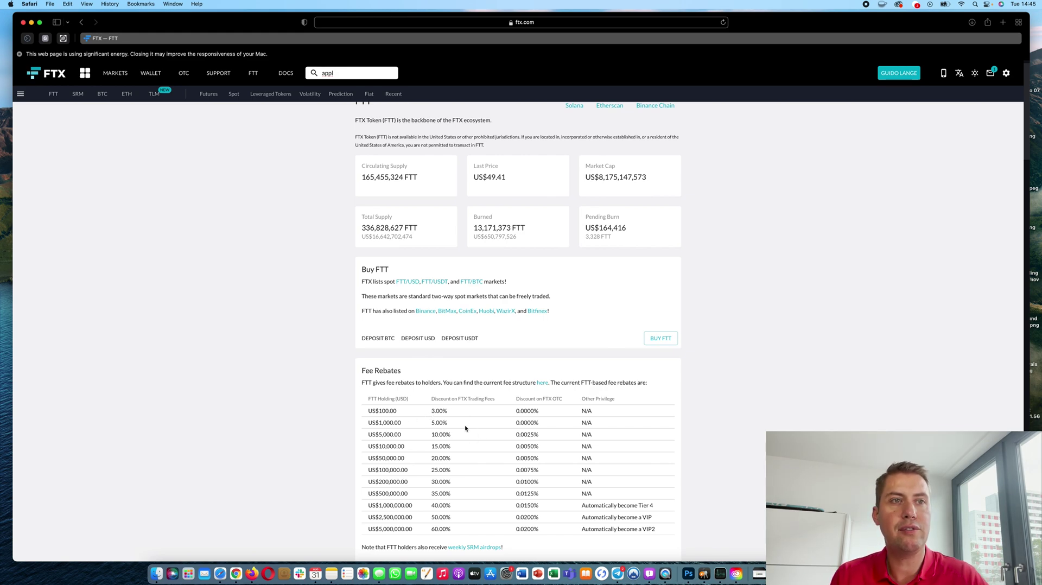
pyautogui.scroll(-1, 462, 439)
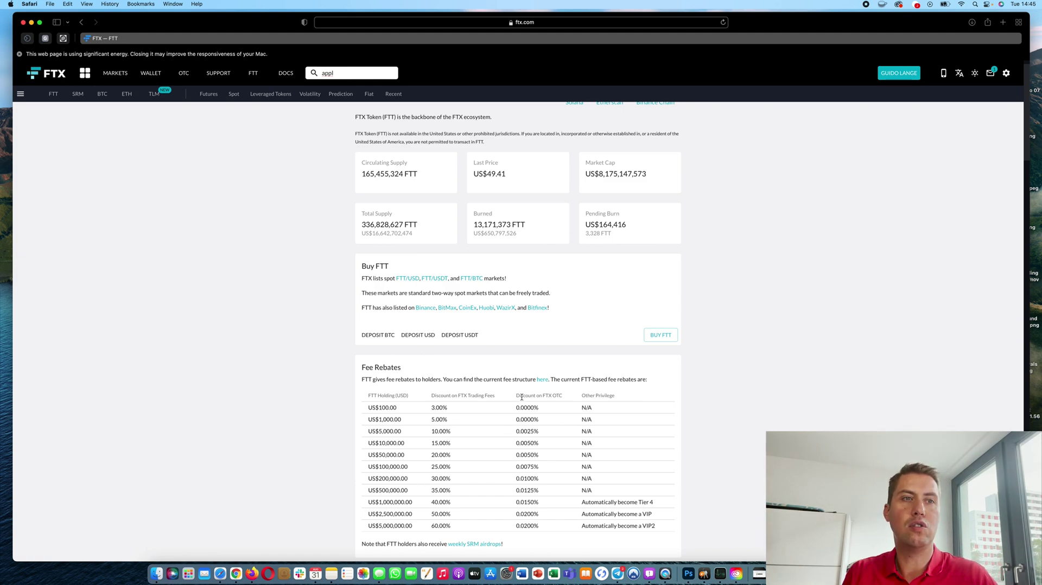
pyautogui.scroll(-2, 502, 417)
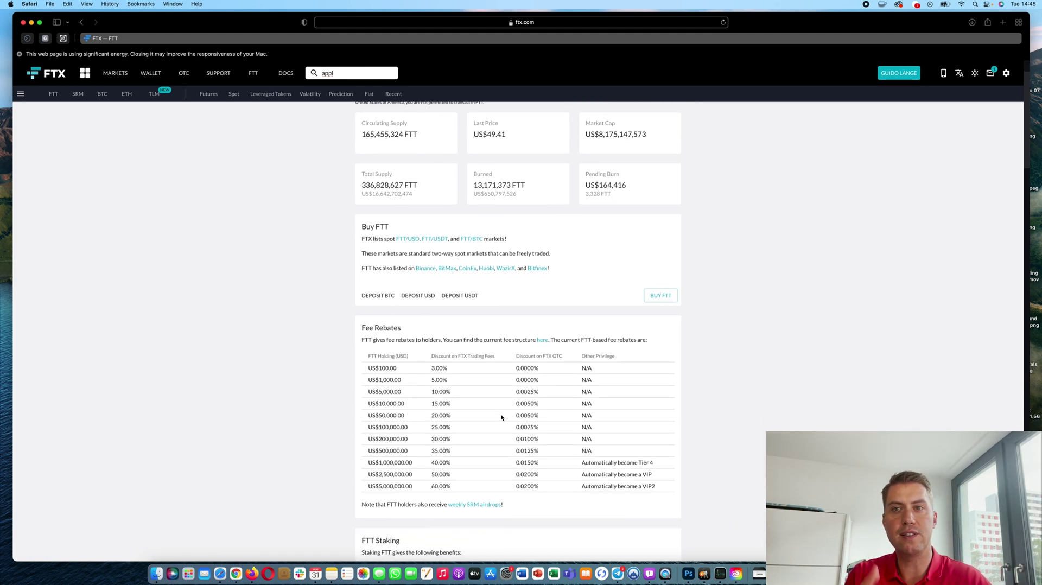
pyautogui.scroll(3, 501, 417)
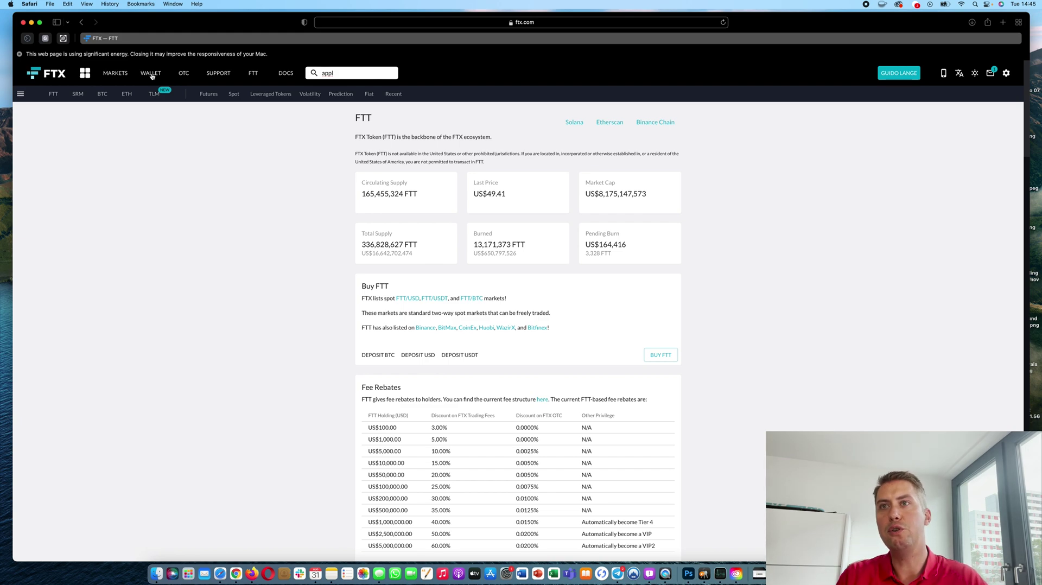
# Open the Markets overview and browse the Futures table with contracts like ETH-0924 and BTC-0924
pyautogui.click(21, 94)
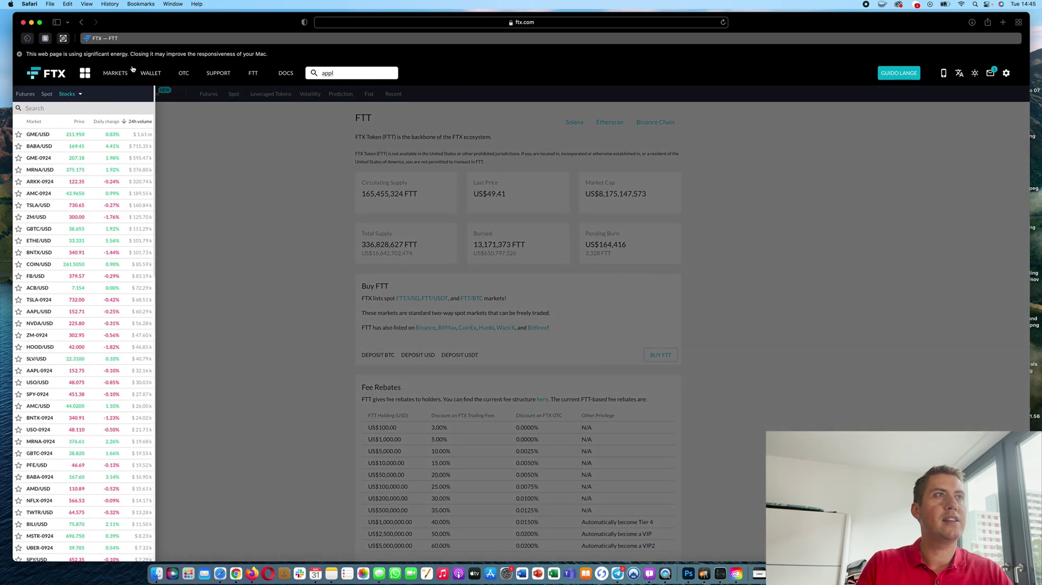
pyautogui.click(121, 75)
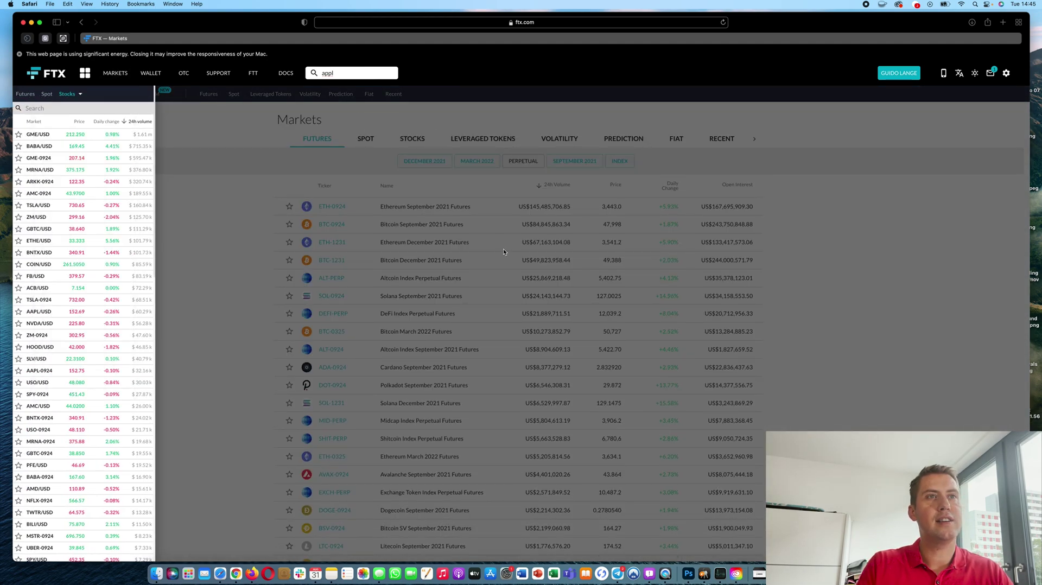
pyautogui.click(242, 180)
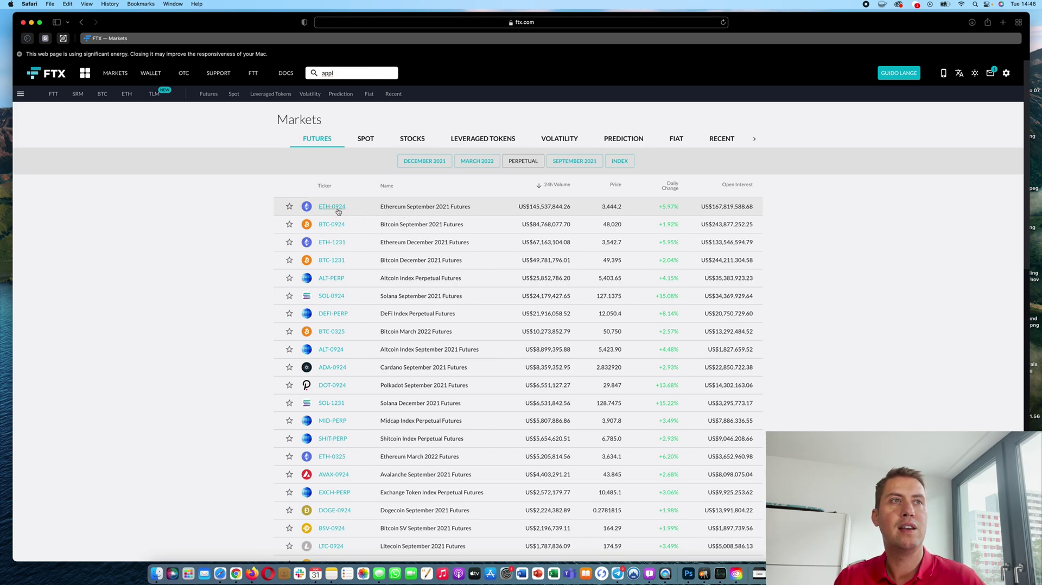
pyautogui.scroll(-2, 380, 239)
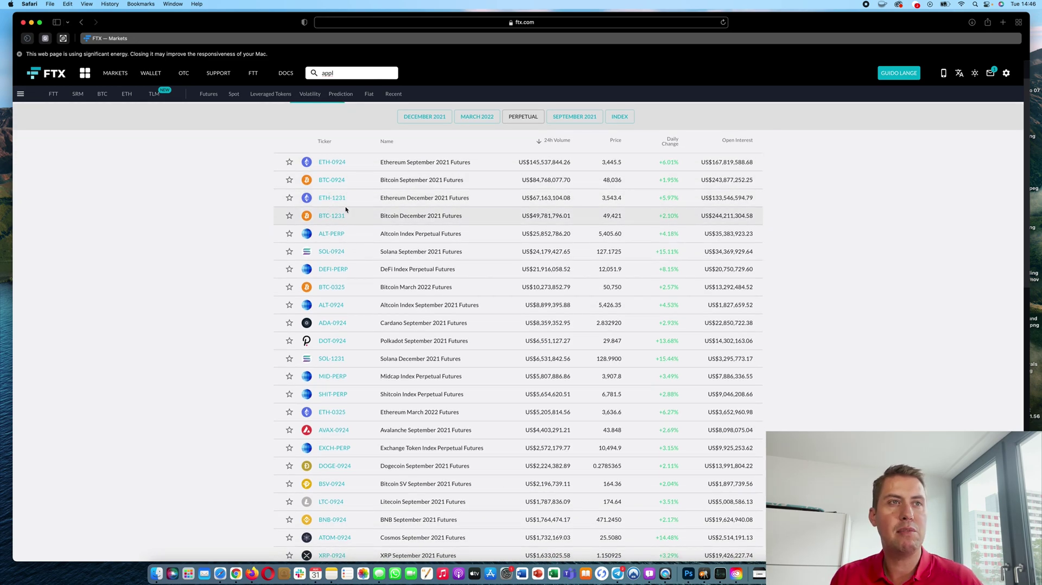
pyautogui.scroll(-5, 397, 266)
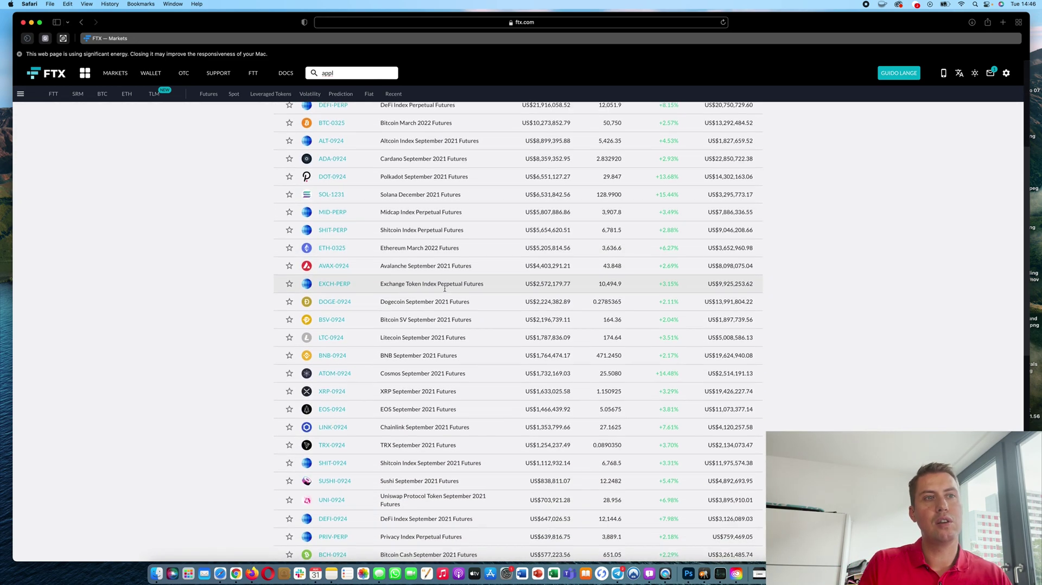
pyautogui.scroll(4, 444, 288)
pyautogui.scroll(3, 444, 288)
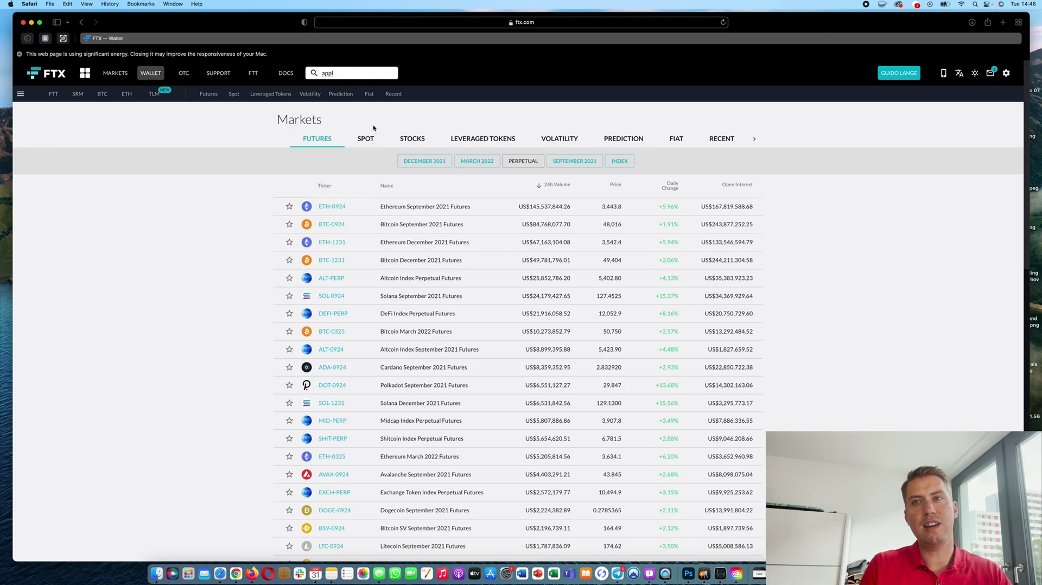
# Open the USD lending offer and set its size to the full 1506.426593 USD balance
pyautogui.scroll(-5, 453, 296)
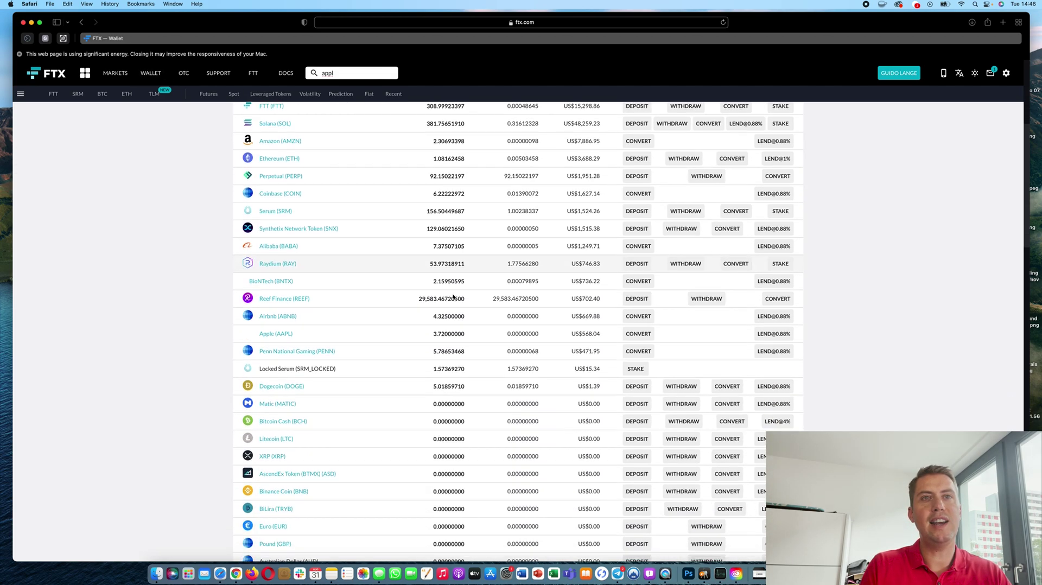
pyautogui.scroll(2, 452, 296)
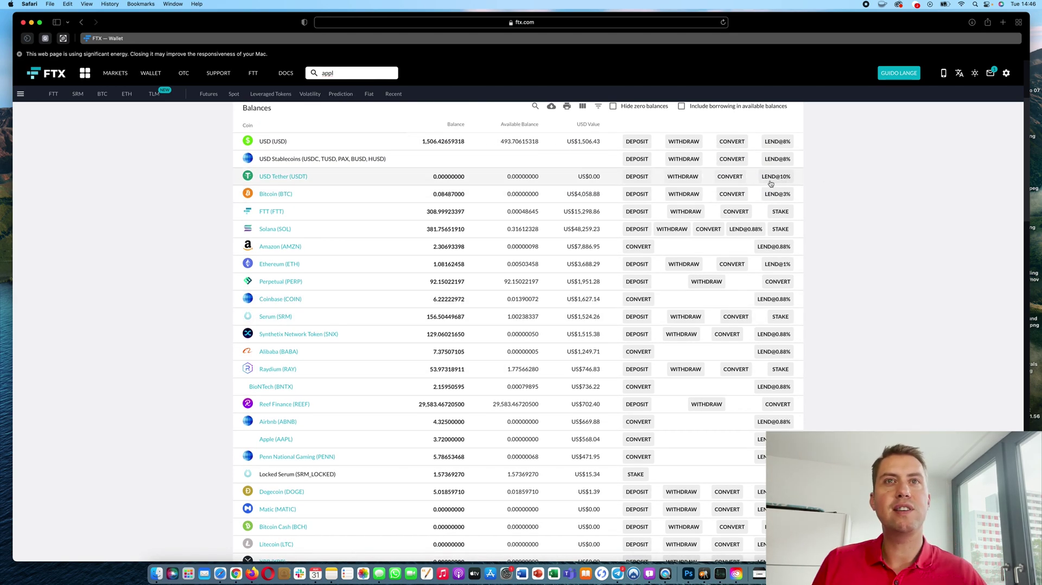
pyautogui.click(774, 141)
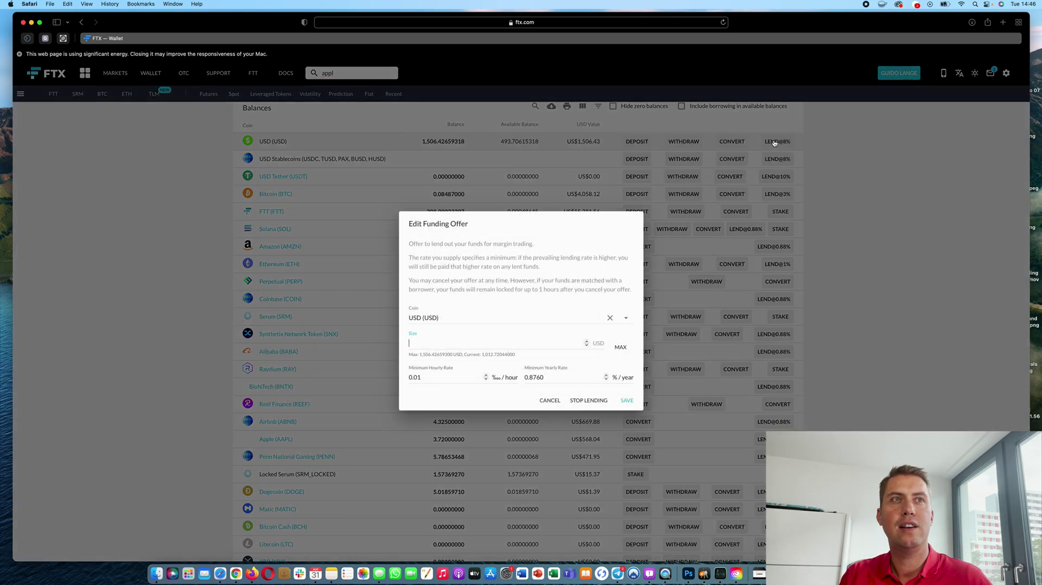
pyautogui.click(620, 347)
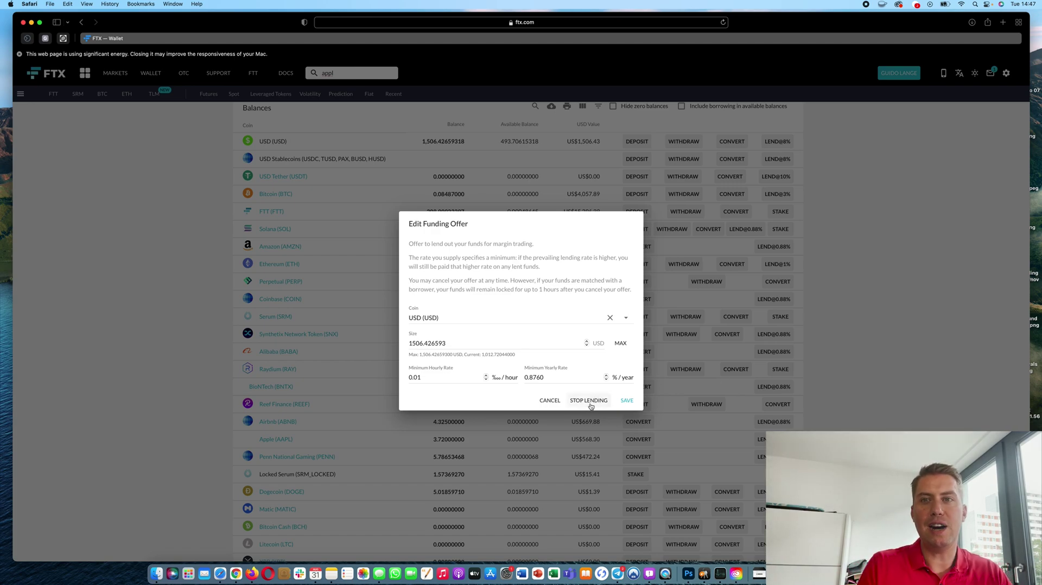
pyautogui.click(559, 406)
pyautogui.scroll(-2, 558, 406)
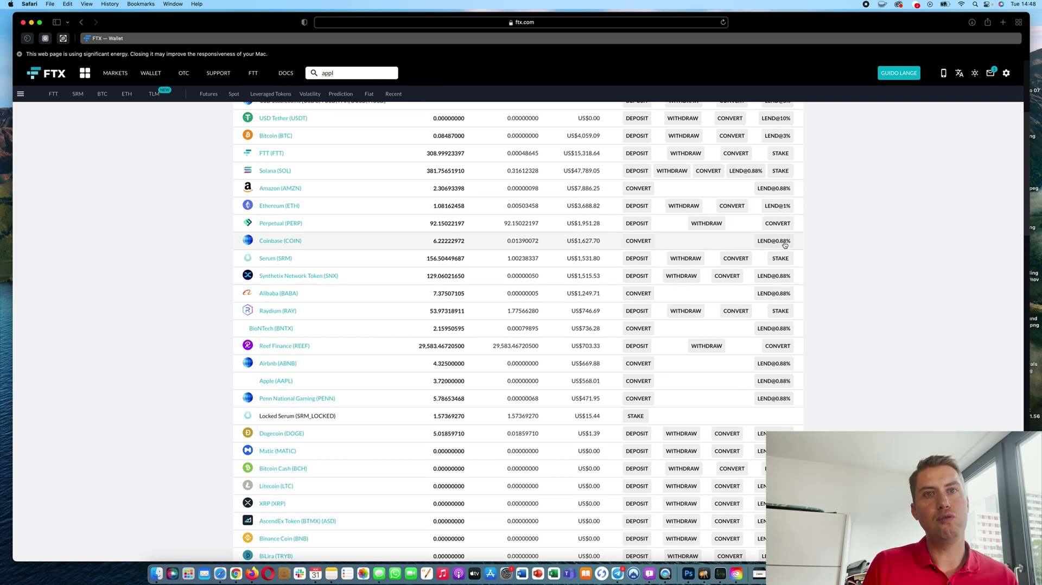
pyautogui.scroll(2, 773, 244)
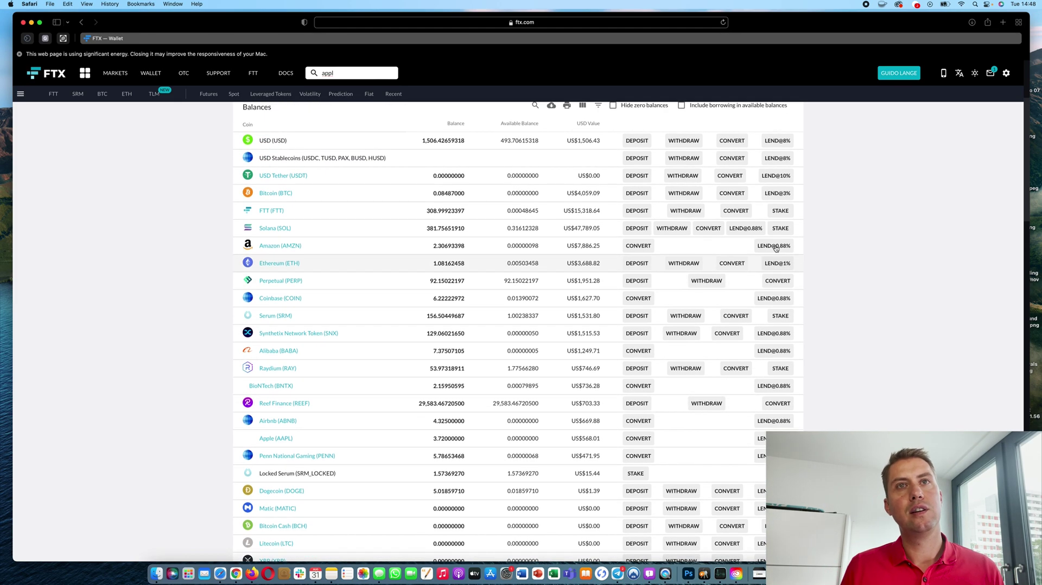
pyautogui.scroll(-2, 776, 249)
pyautogui.scroll(-1, 776, 247)
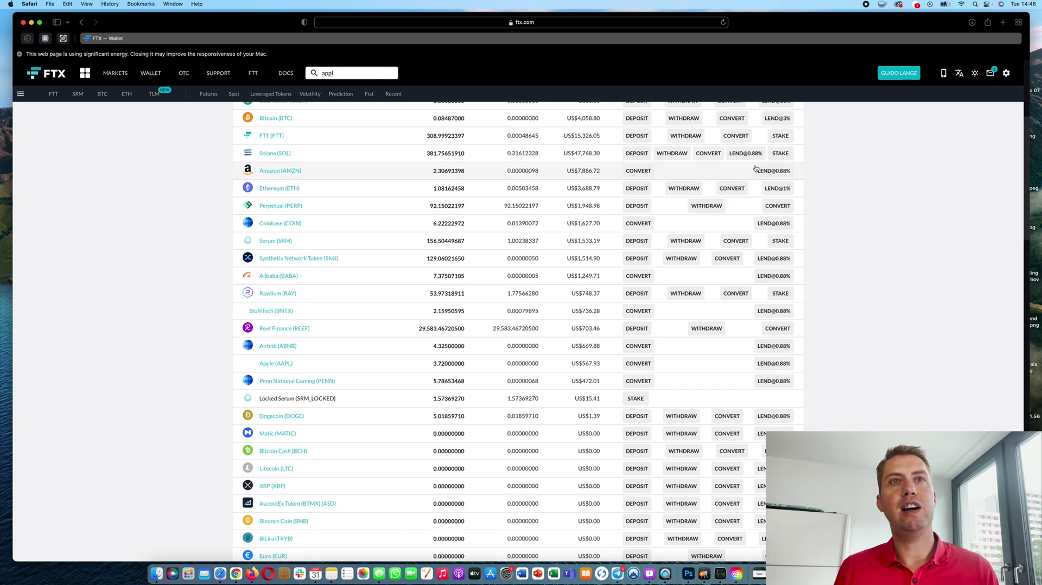